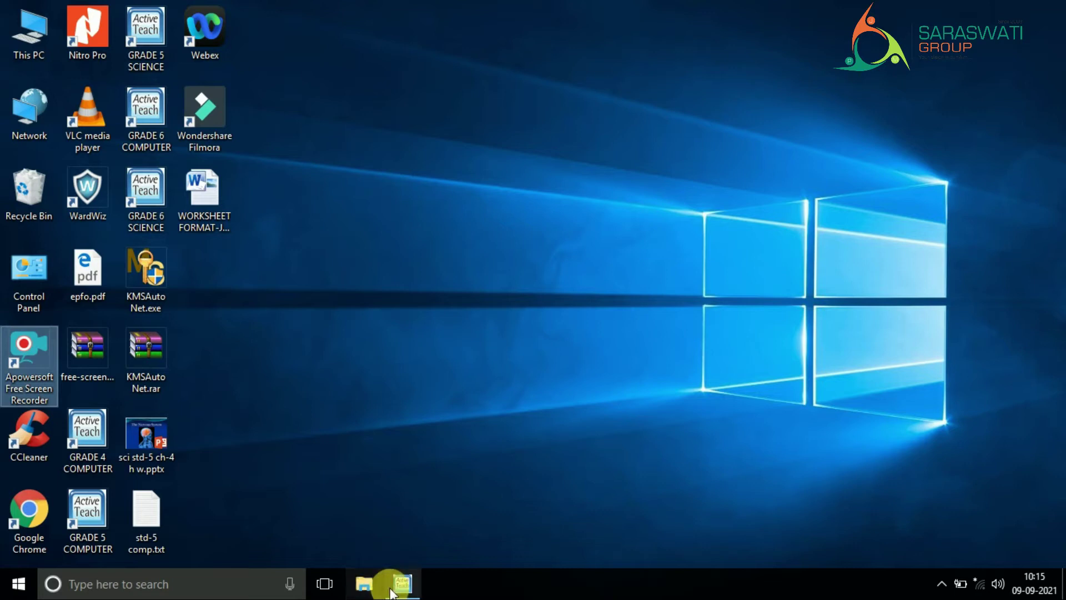
# Open File Explorer at This PC, close its window, and open it again
pyautogui.moveTo(405, 589)
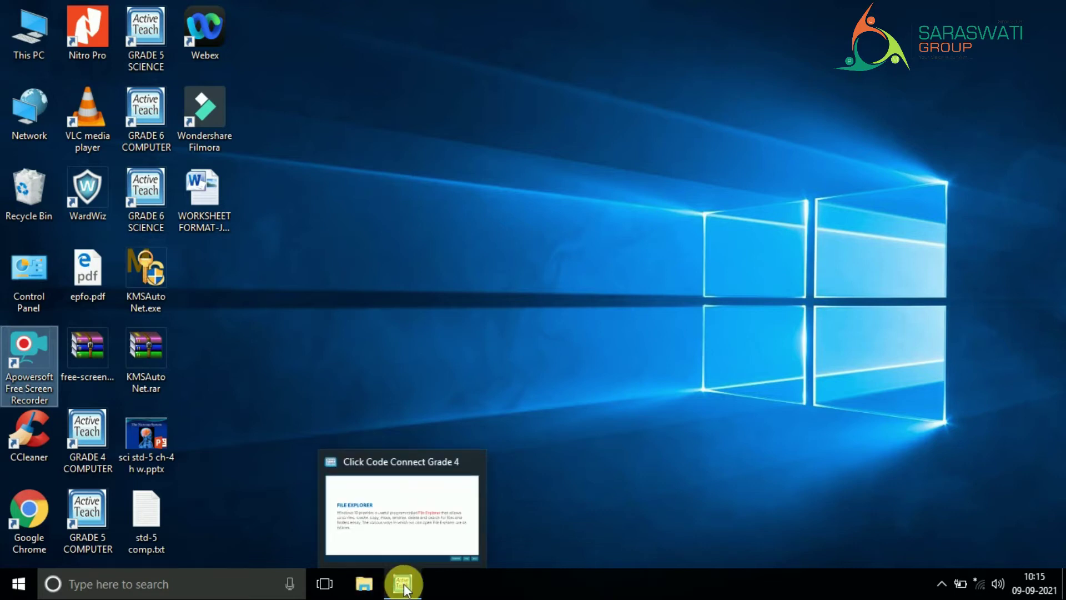
pyautogui.click(365, 584)
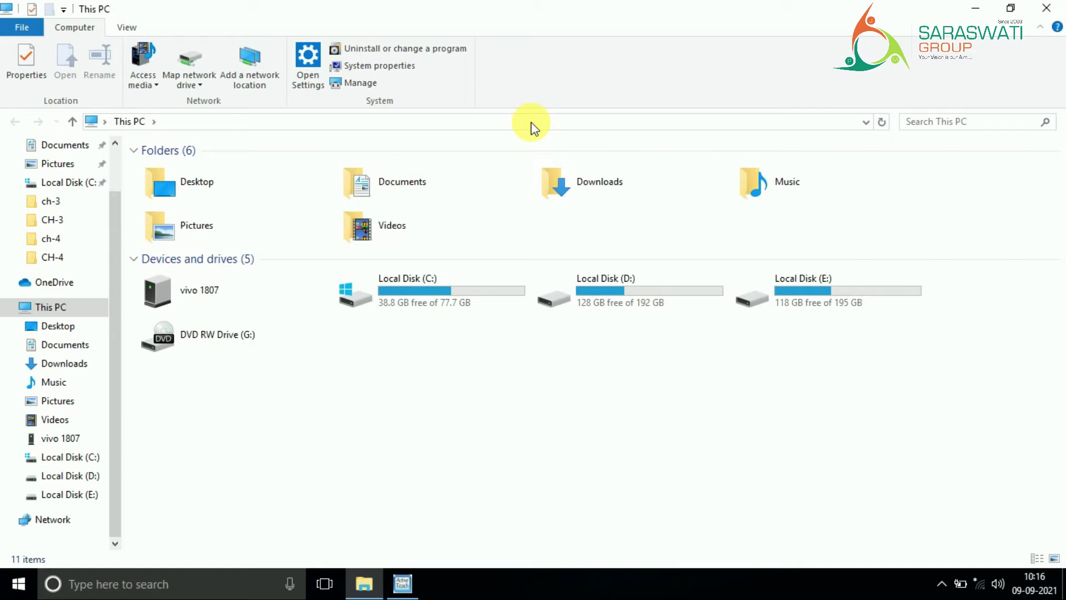
pyautogui.press('alt')
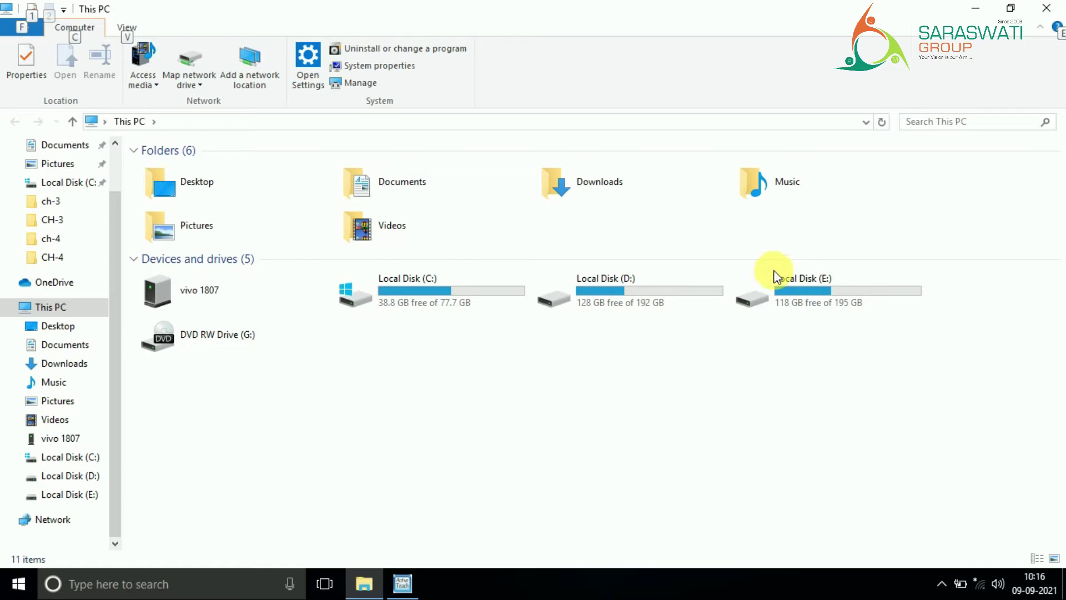
pyautogui.click(1047, 8)
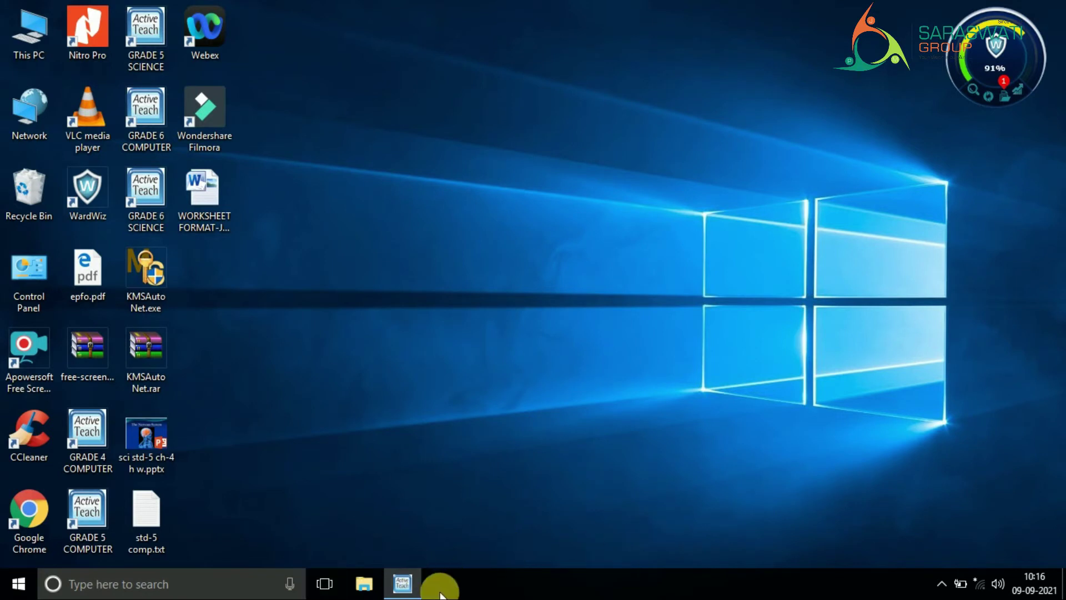
pyautogui.click(364, 588)
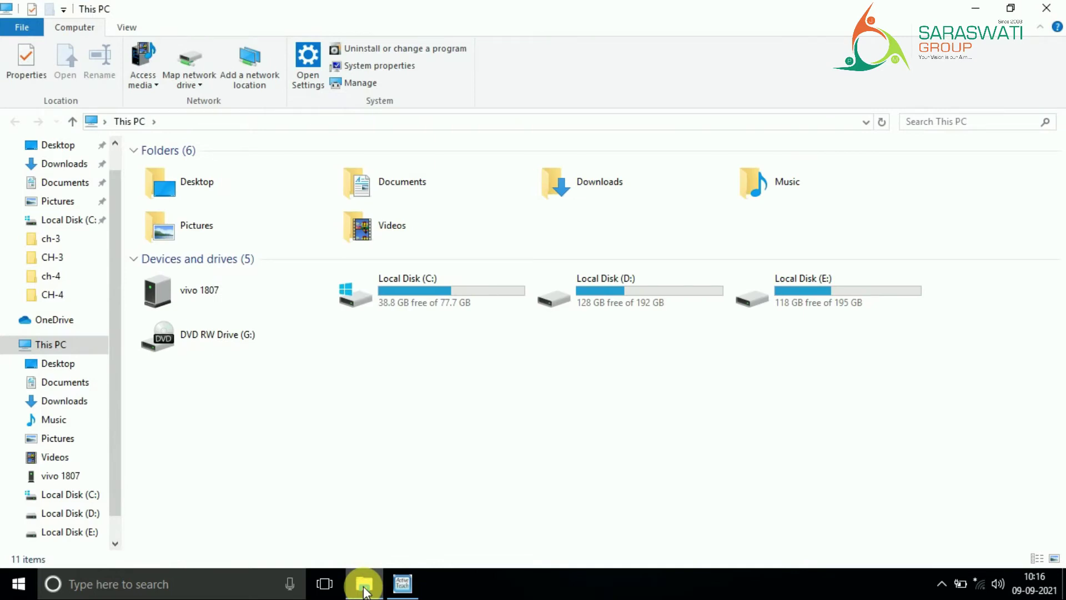
# Switch to the Click Code Connect Grade 4 e-book and advance to the page with the File Explorer window figure
pyautogui.click(402, 588)
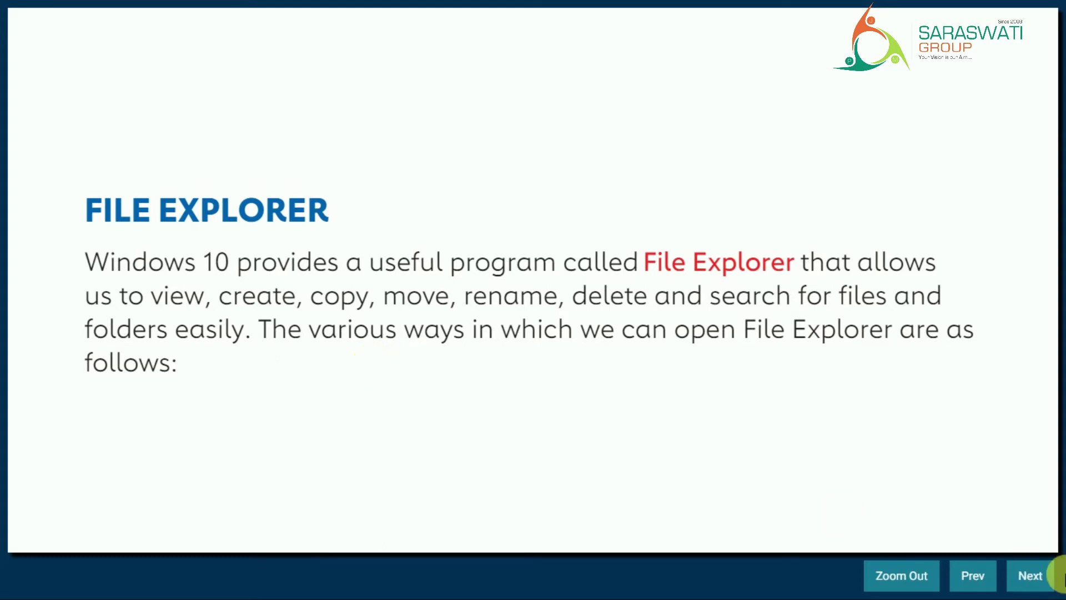
pyautogui.click(1035, 578)
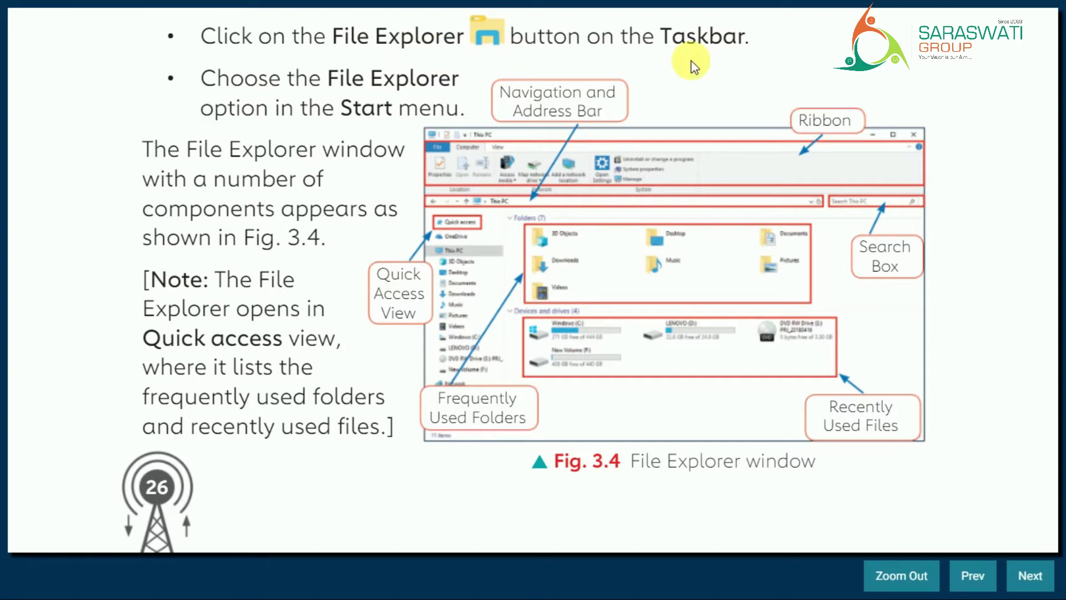
# Return to the desktop and bring up the already open This PC window, then put it away
pyautogui.press('super+d')
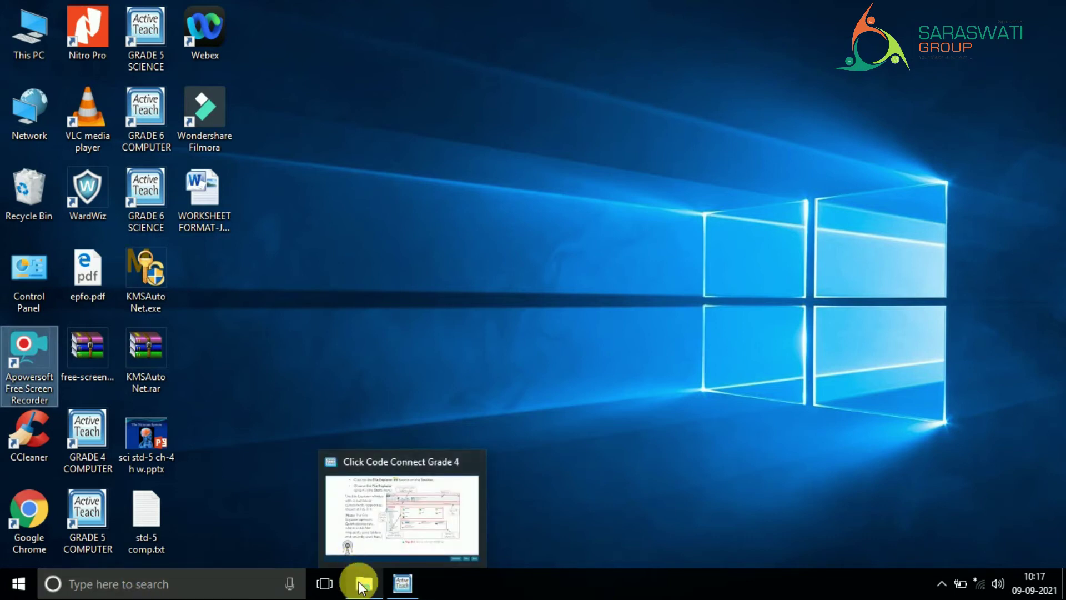
pyautogui.moveTo(364, 589)
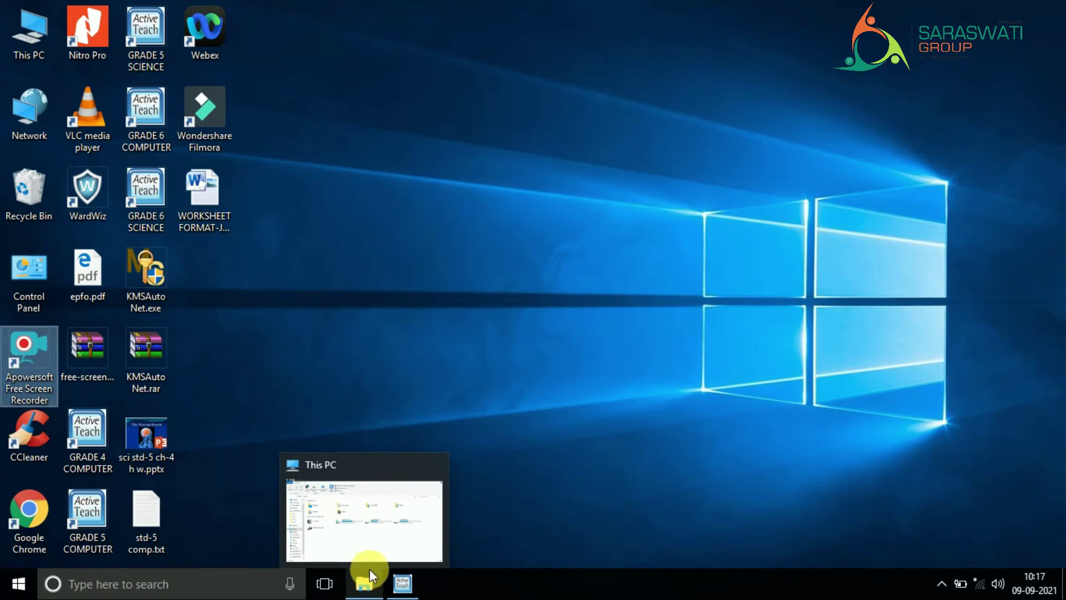
pyautogui.click(365, 586)
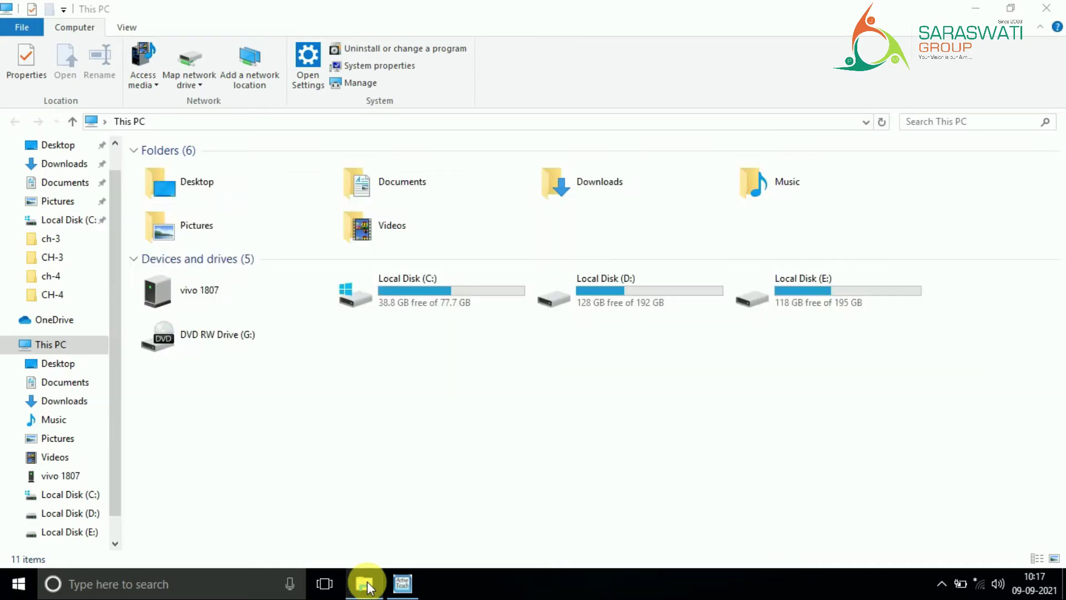
pyautogui.click(366, 584)
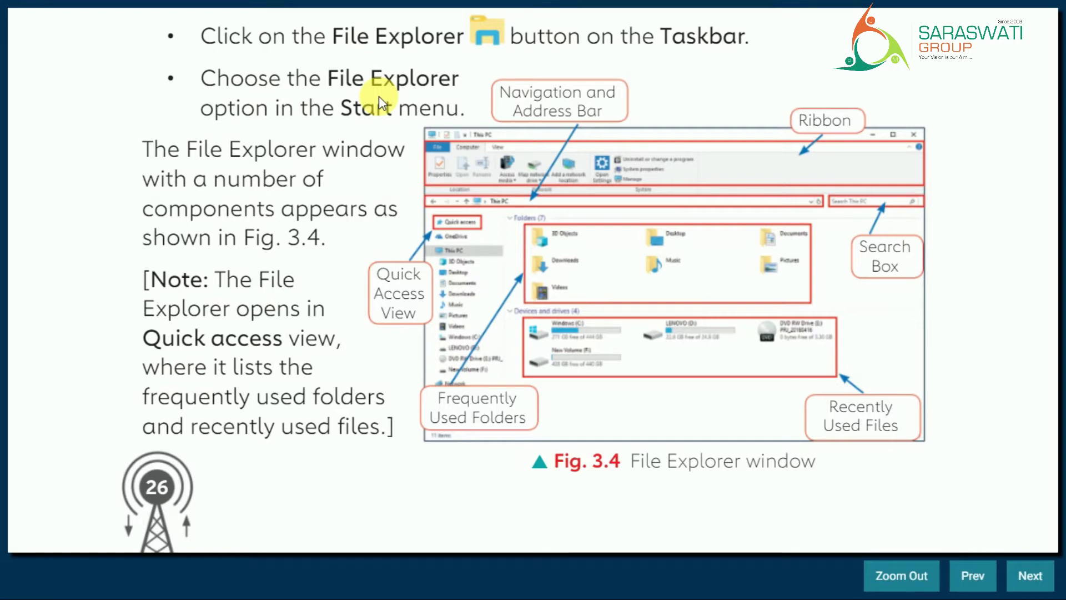
# From the desktop, search Windows for "FILE", launch the File Explorer app and maximize its window
pyautogui.press('super+d')
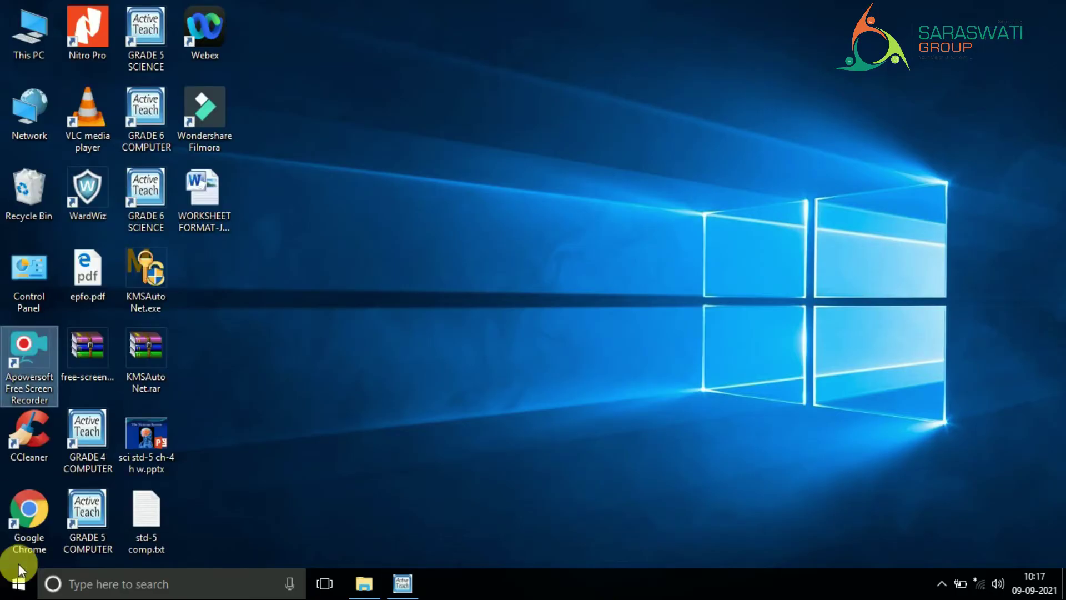
pyautogui.click(20, 581)
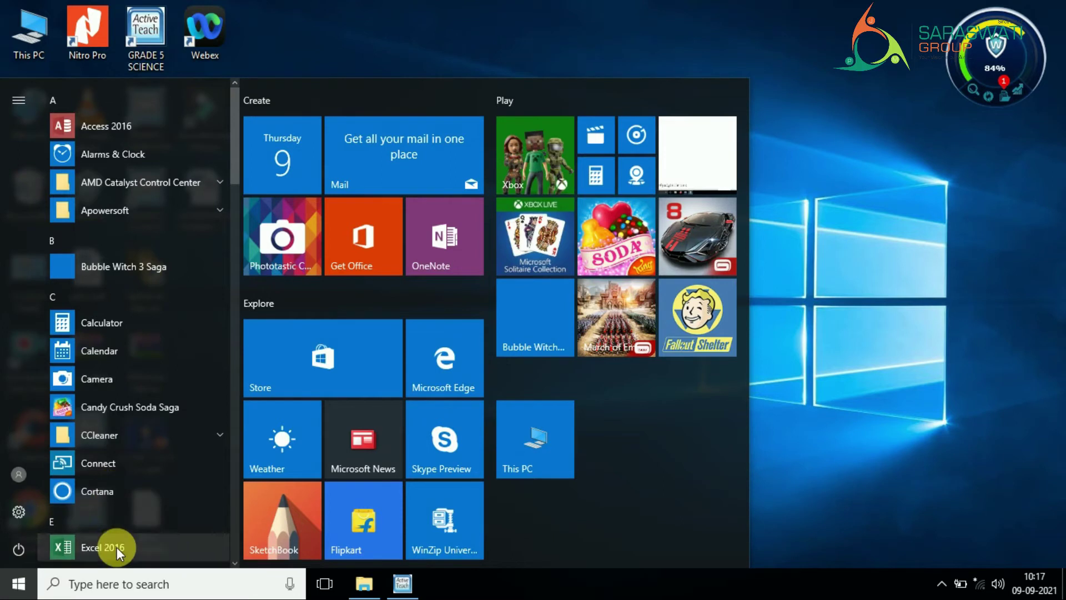
pyautogui.click(114, 586)
pyautogui.write('F')
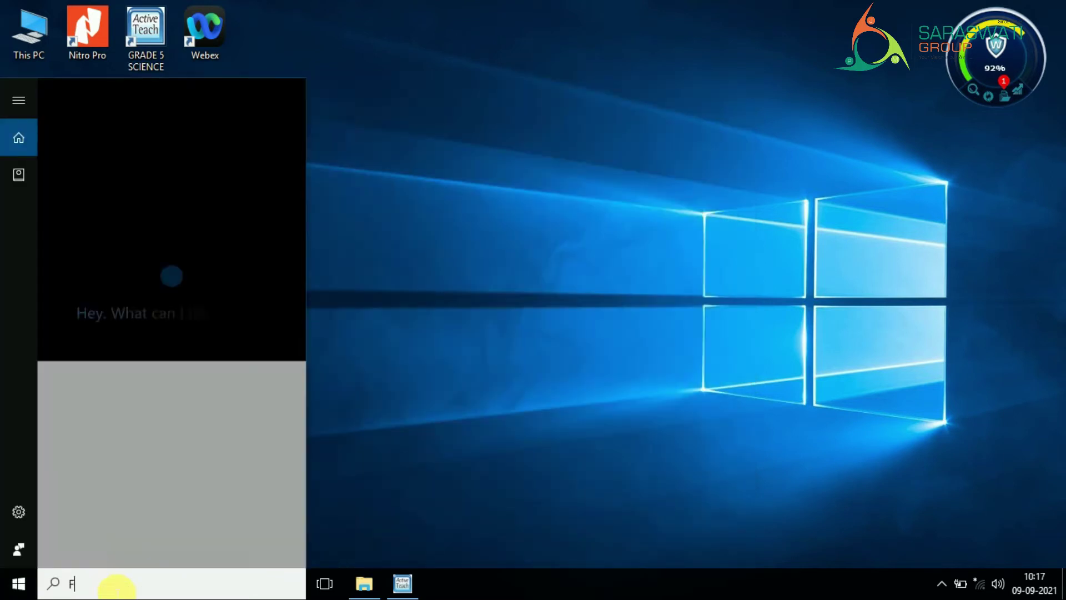
pyautogui.write('ILE')
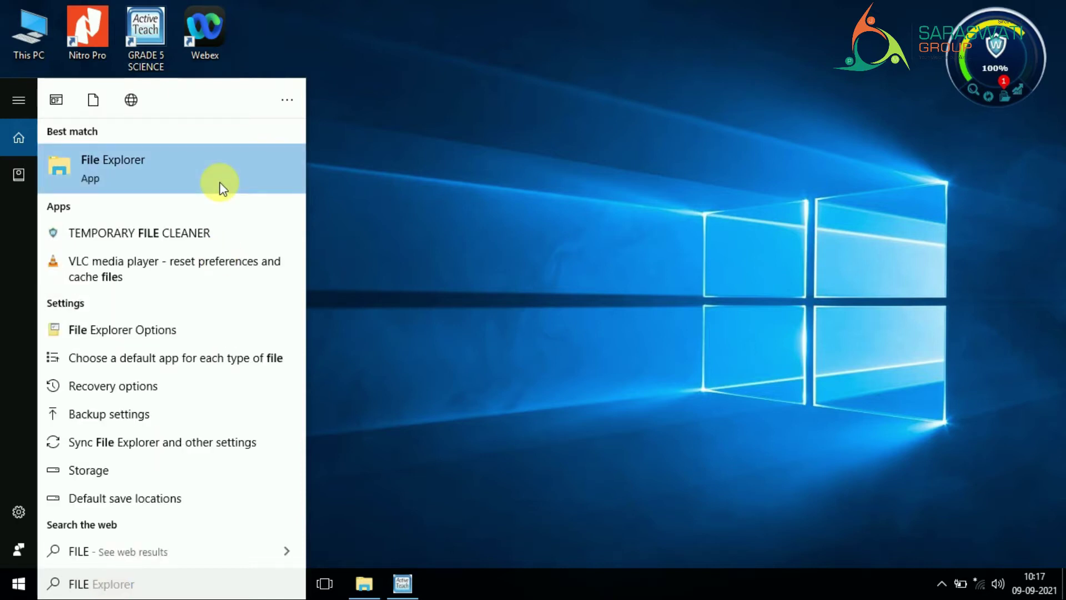
pyautogui.click(109, 165)
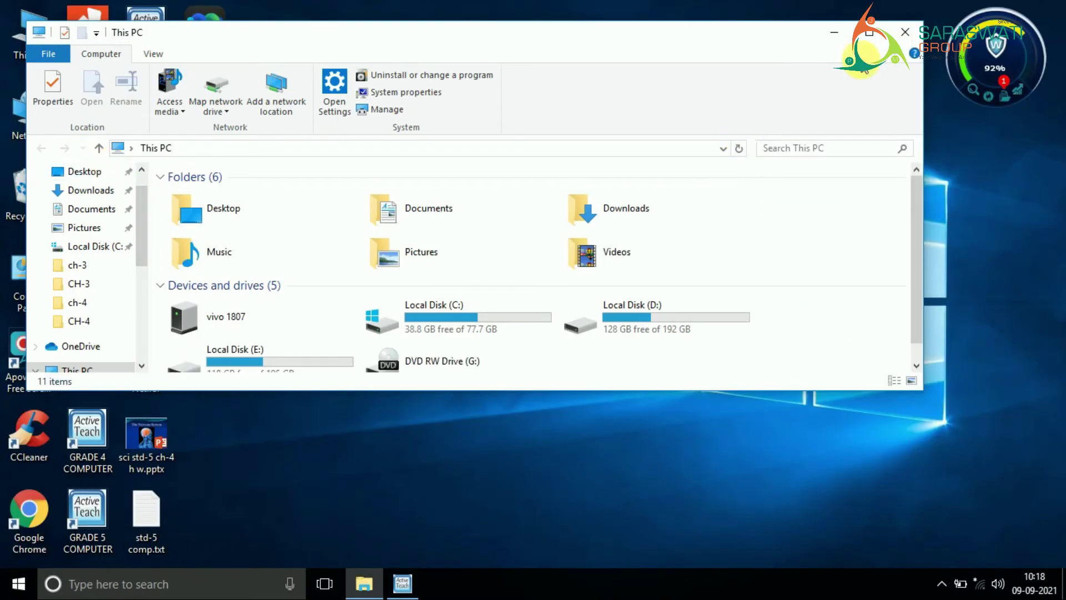
pyautogui.click(871, 34)
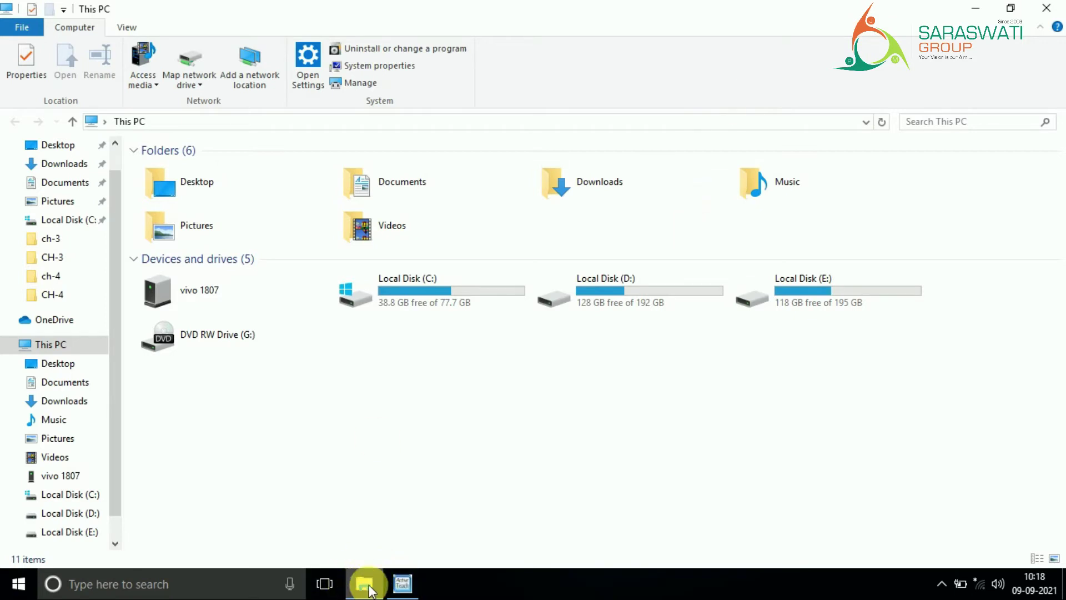
# Repeat the Windows search for "FILE" and dismiss the results without opening any of them
pyautogui.moveTo(366, 586)
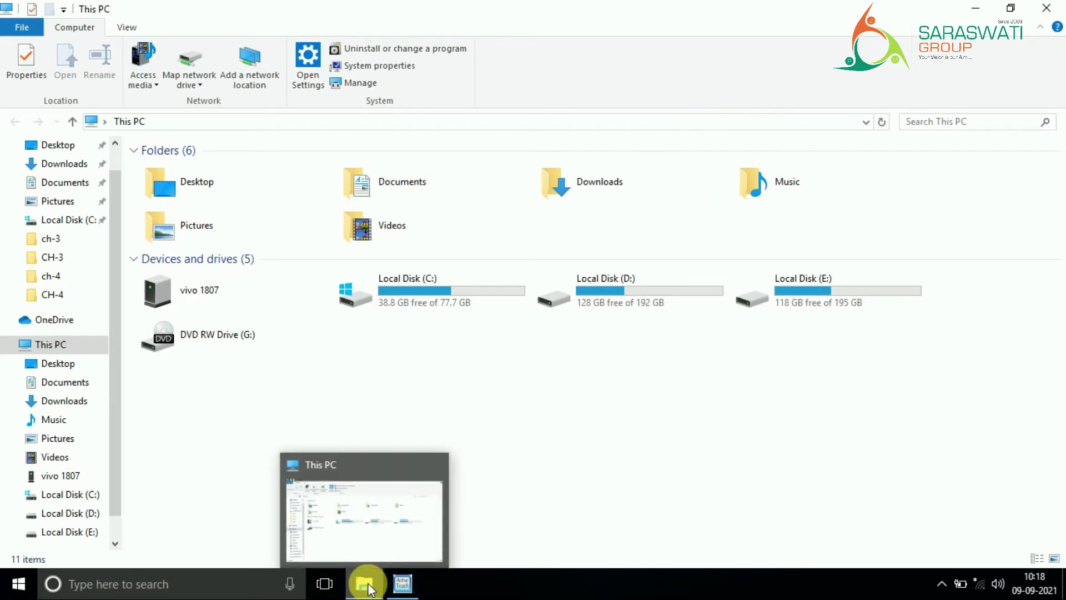
pyautogui.click(18, 584)
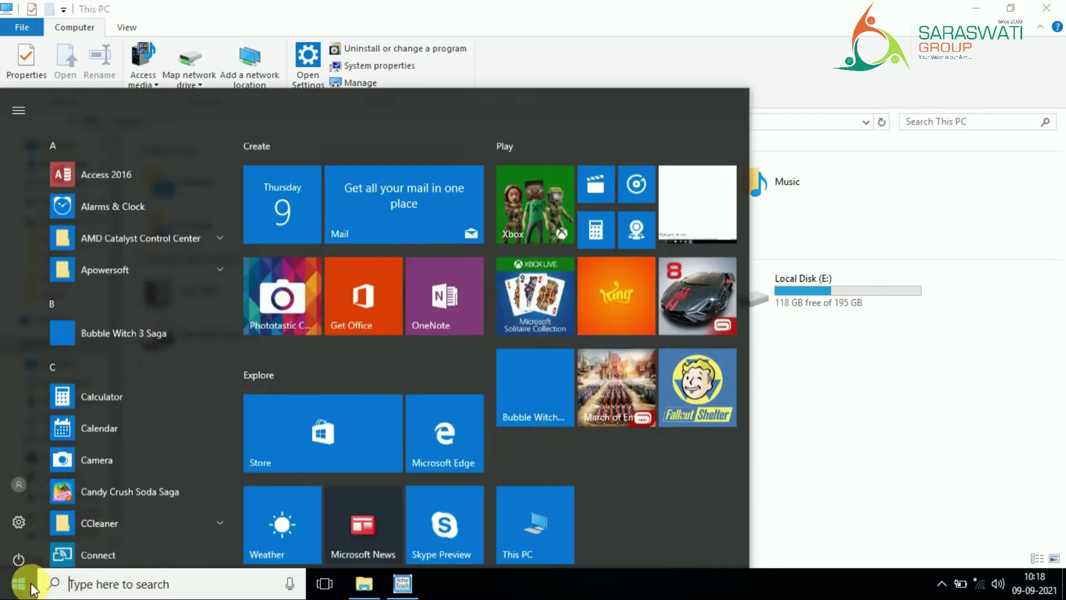
pyautogui.write('FILE')
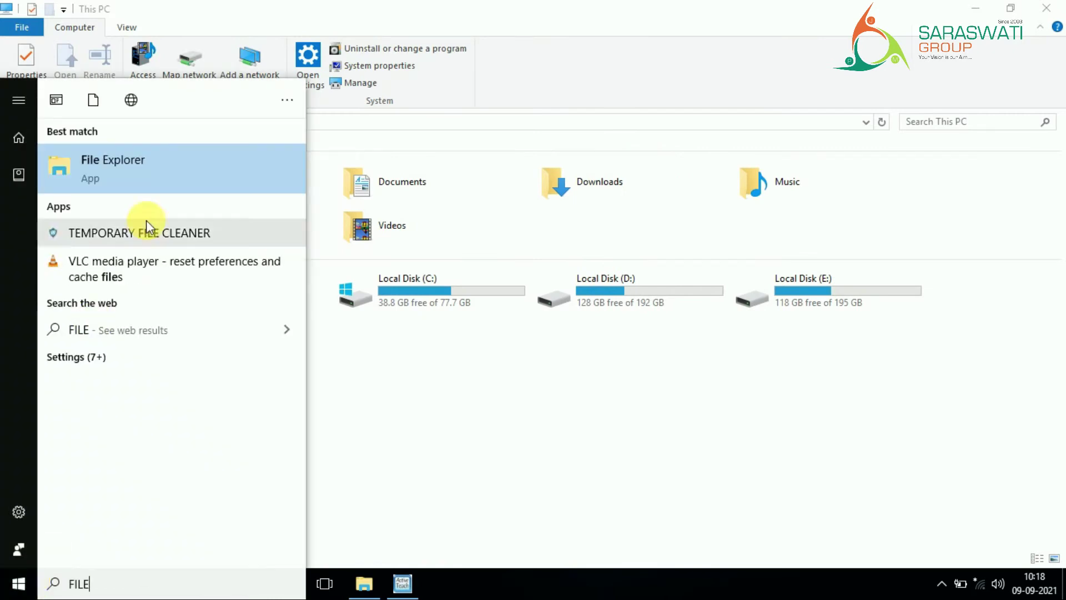
pyautogui.click(409, 466)
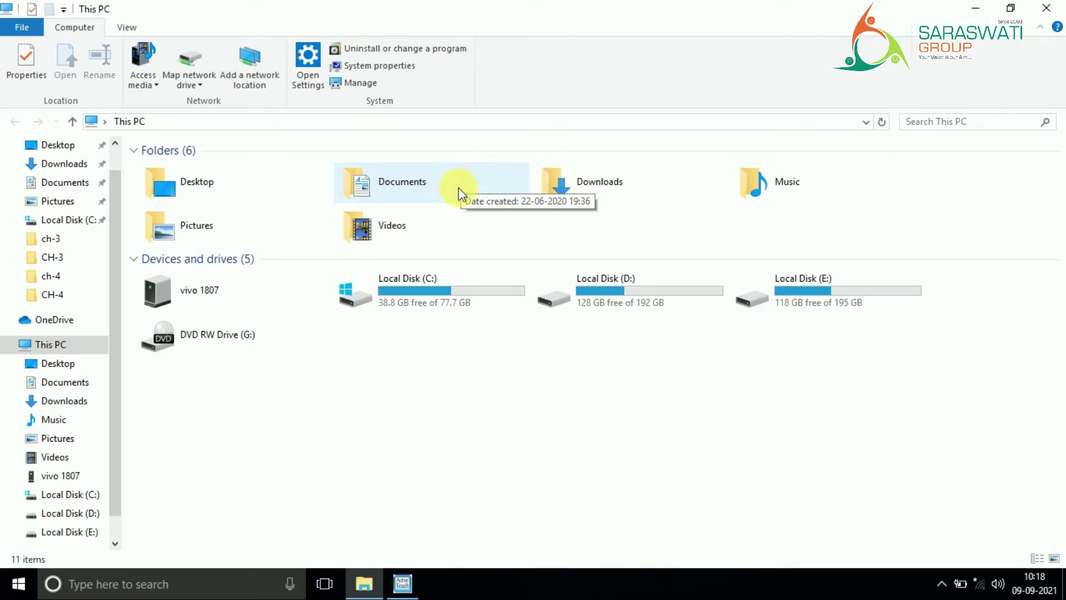
# Compare the ribbon and the navigation and address bar labelled in the e-book figure with the File Explorer window
pyautogui.click(404, 590)
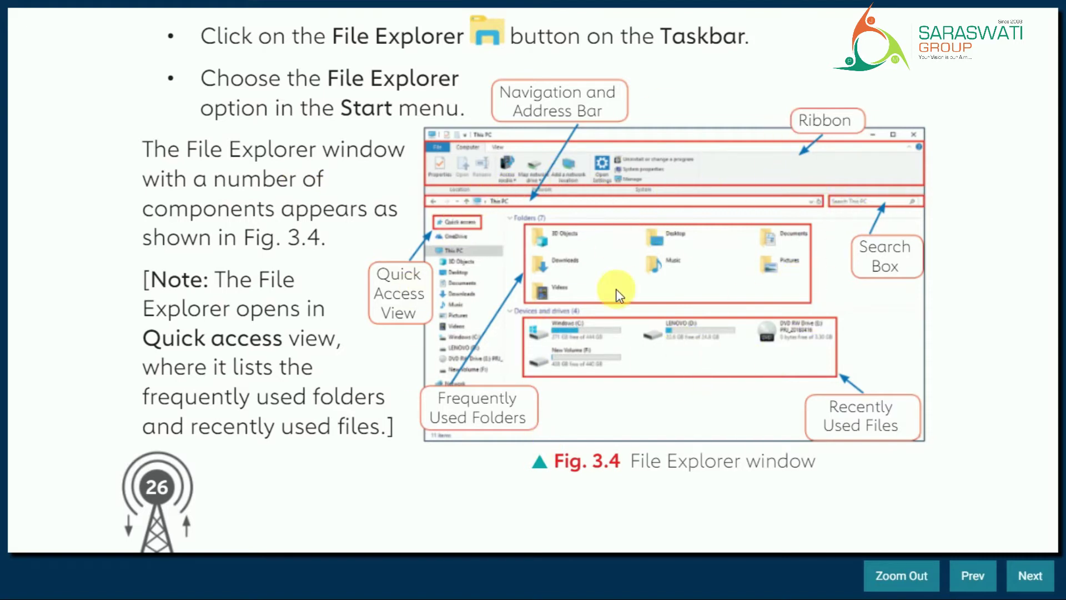
pyautogui.hotkey('alt', 'Tab')
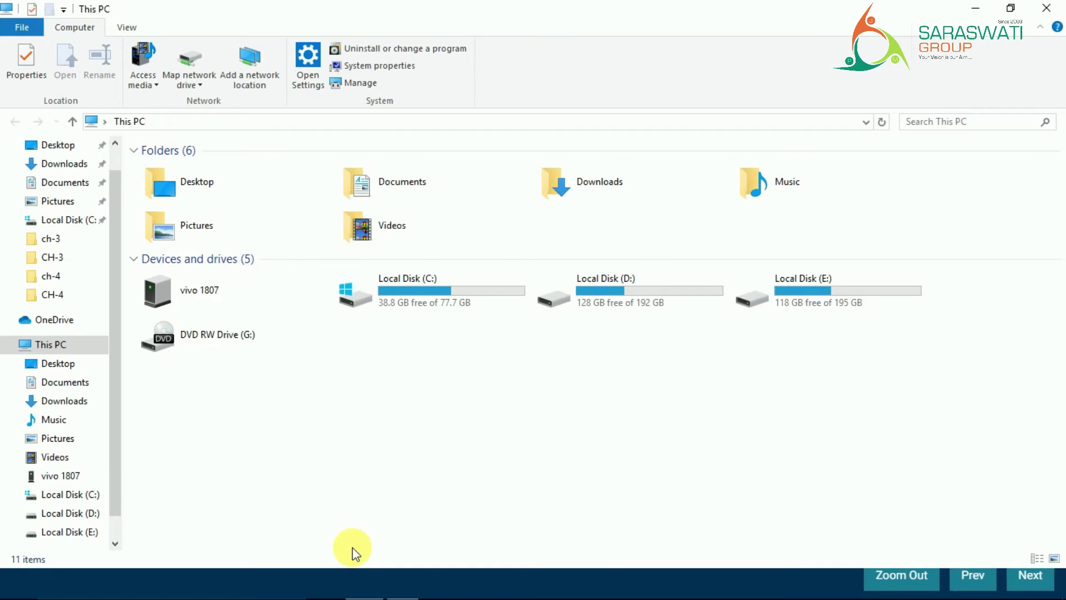
pyautogui.hotkey('alt', 'Tab')
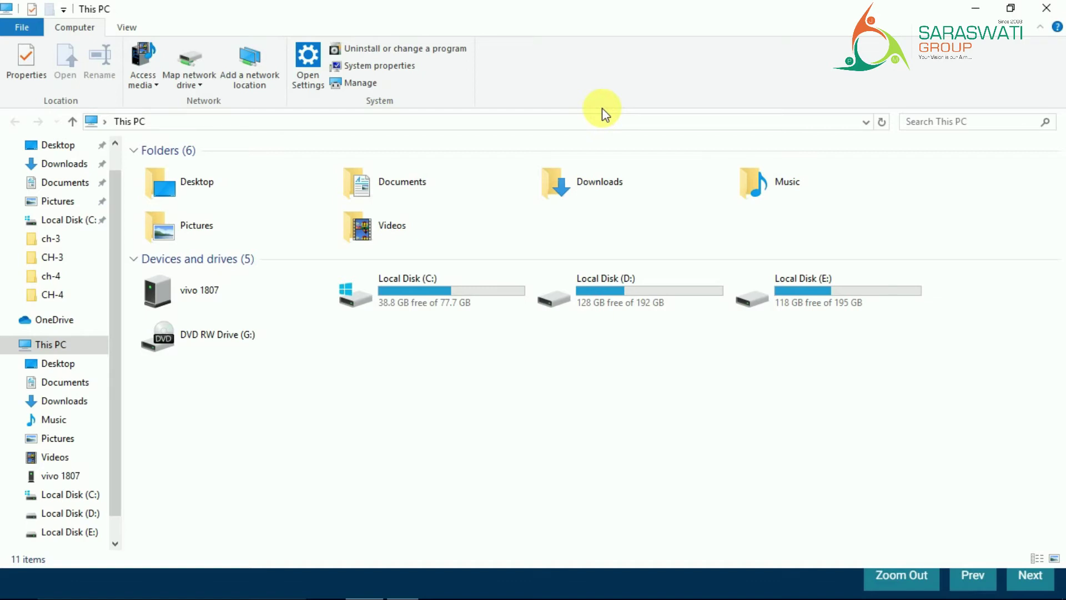
pyautogui.hotkey('alt', 'Tab')
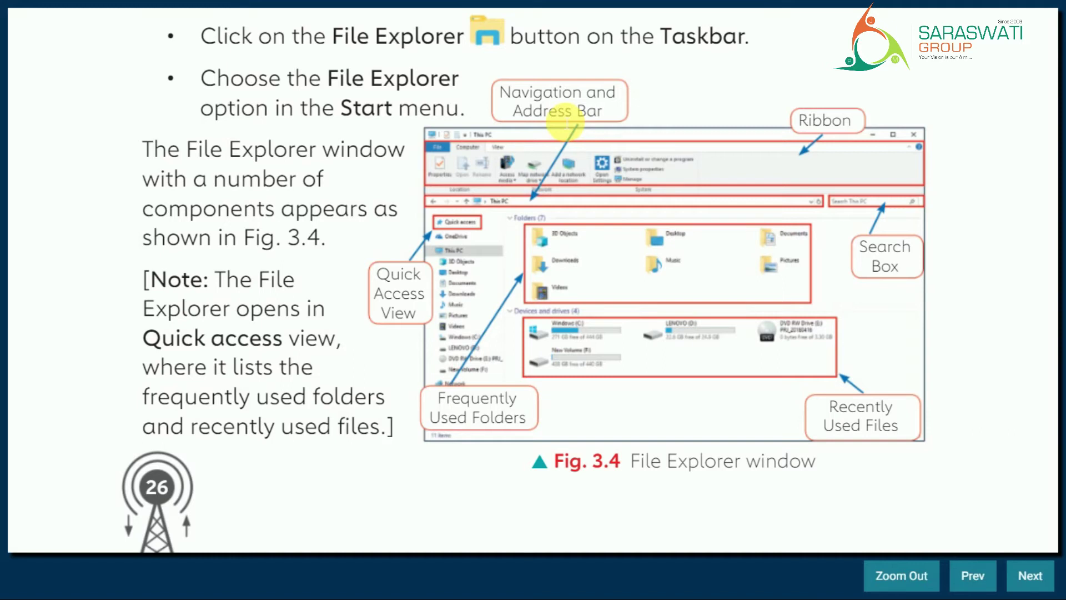
pyautogui.hotkey('alt', 'Tab')
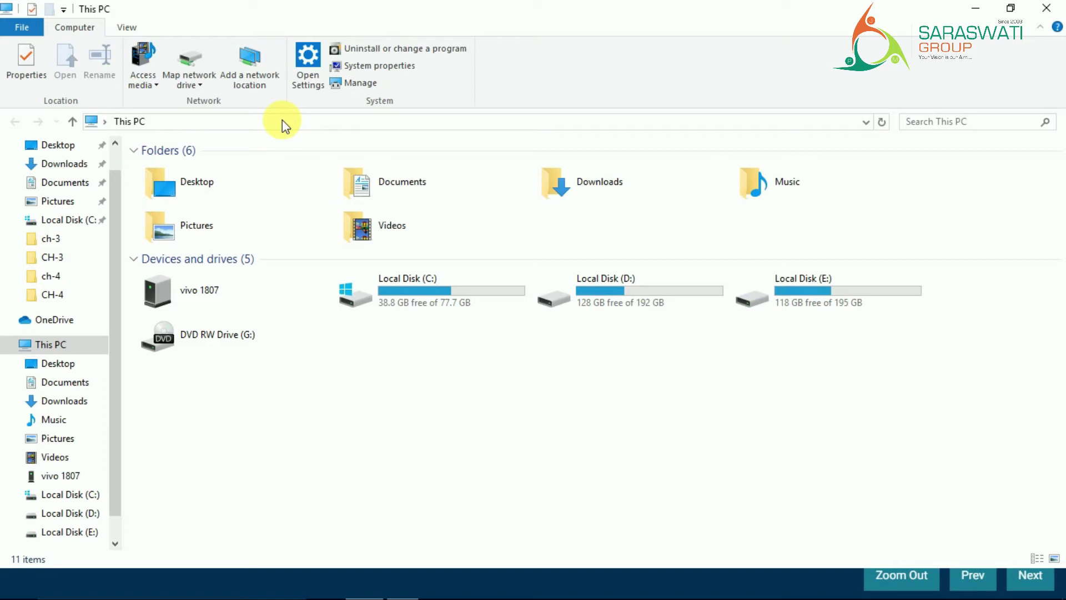
pyautogui.hotkey('alt', 'Tab')
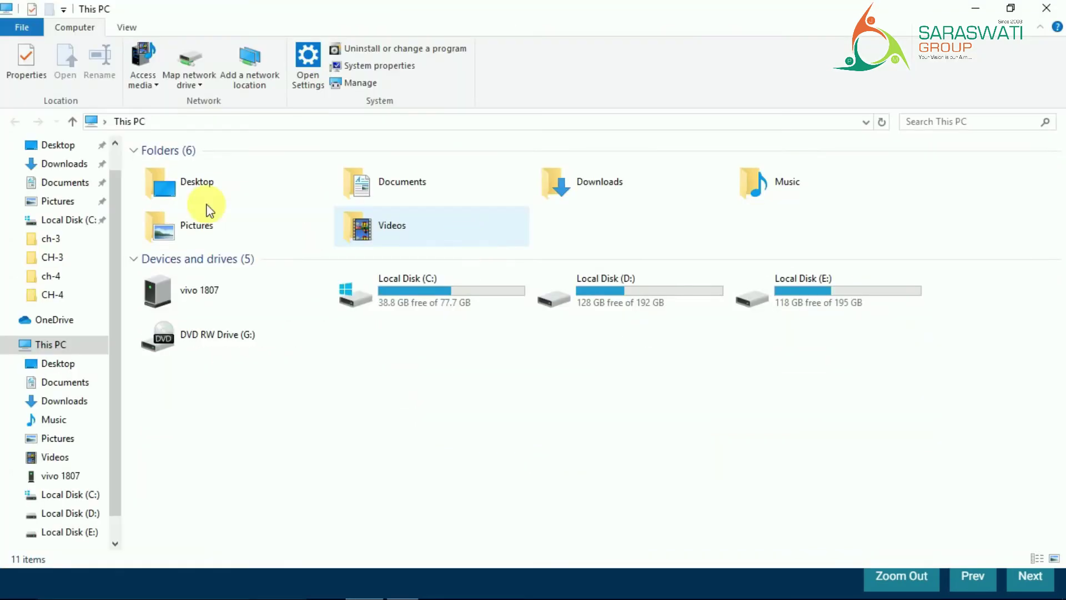
# Collapse the Quick access group in File Explorer and expand it again
pyautogui.scroll(1, 117, 196)
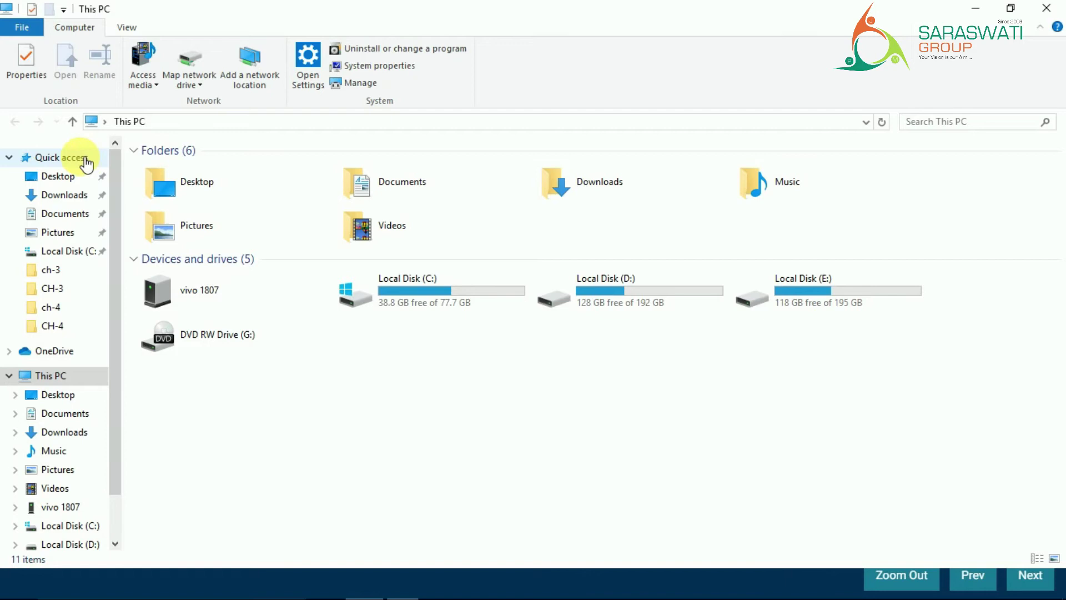
pyautogui.click(9, 157)
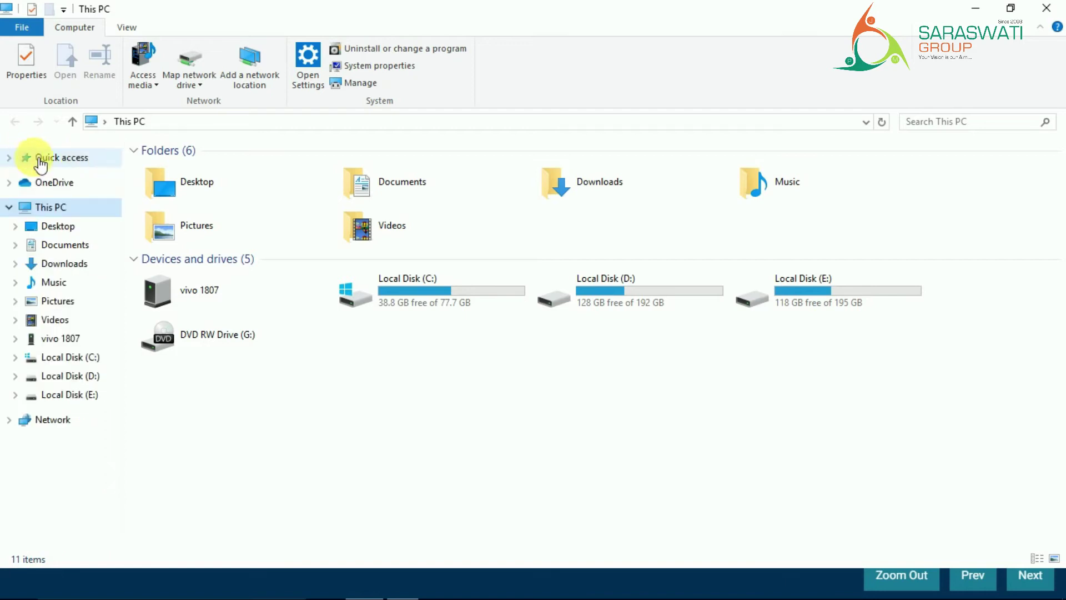
pyautogui.click(11, 158)
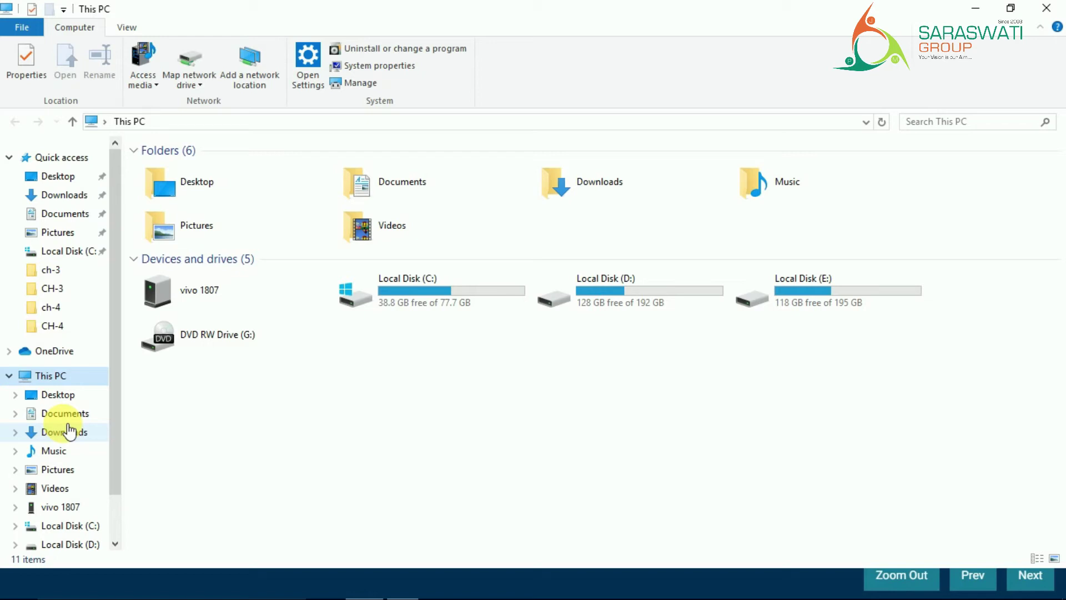
# Compare the Search Box, Frequently Used Folders and Recently Used Files labelled in the e-book figure with the File Explorer window
pyautogui.hotkey('alt', 'Tab')
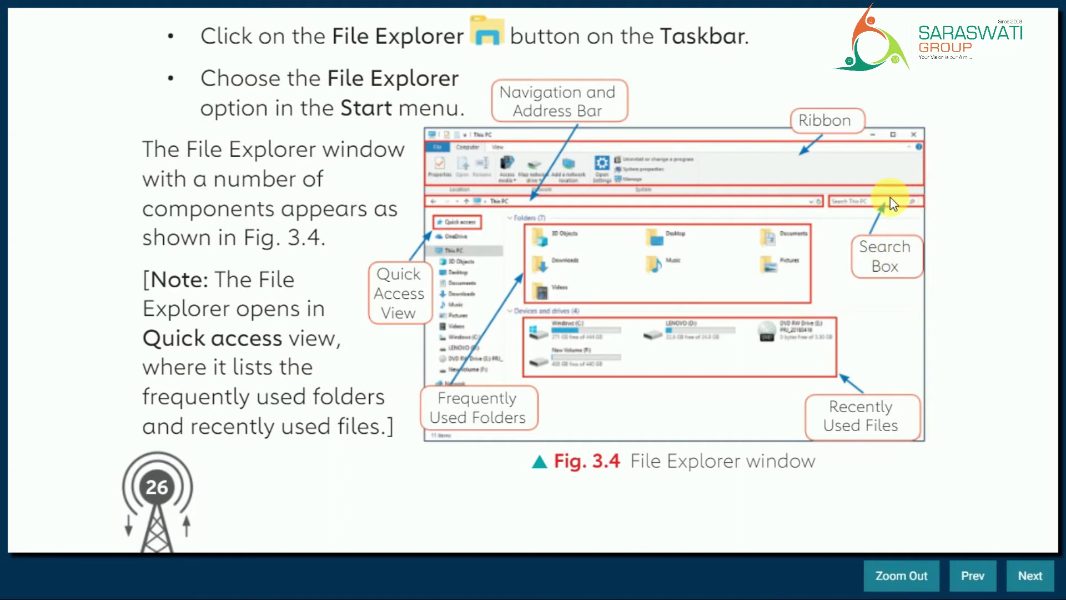
pyautogui.hotkey('alt', 'Tab')
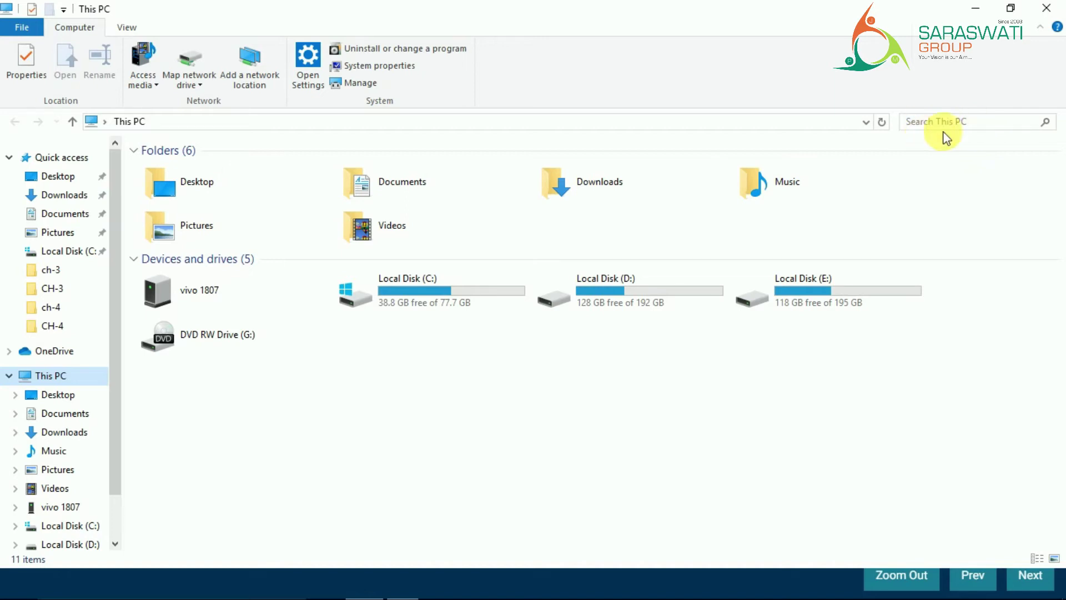
pyautogui.click(984, 122)
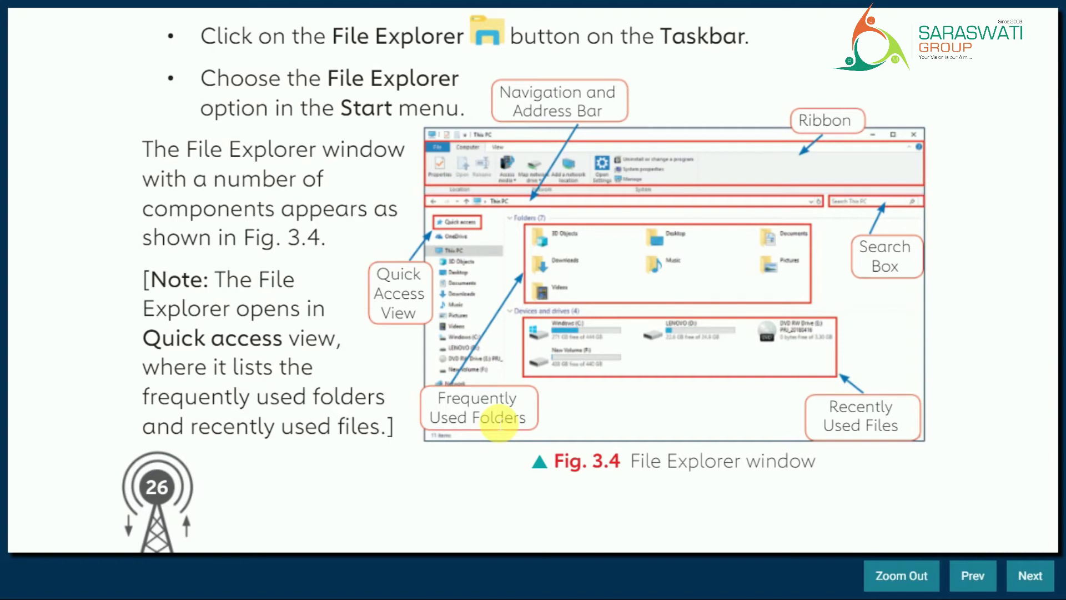
pyautogui.hotkey('alt', 'Tab')
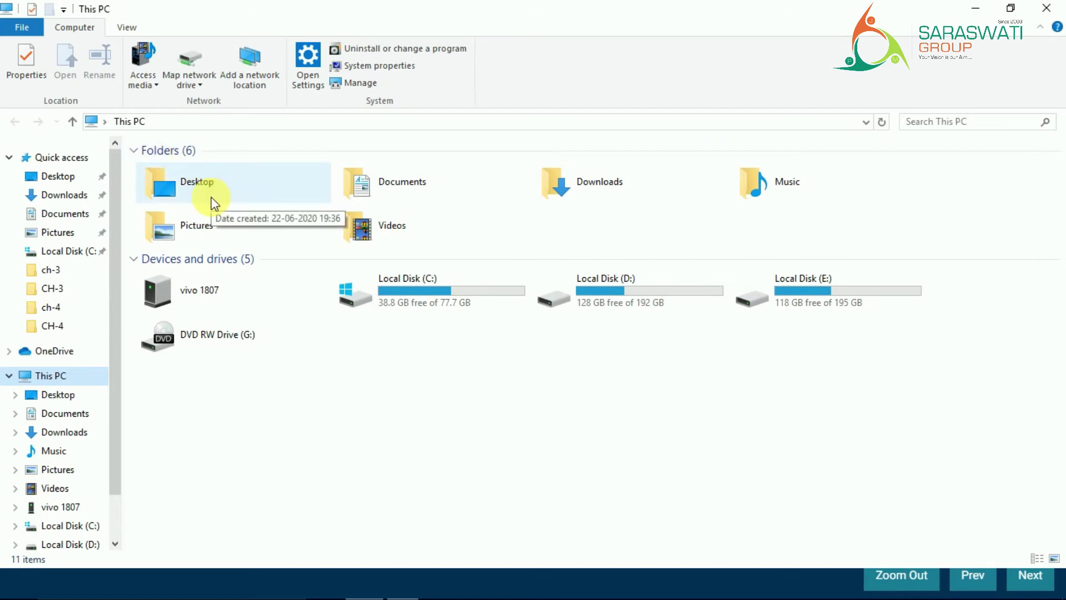
pyautogui.hotkey('alt', 'Tab')
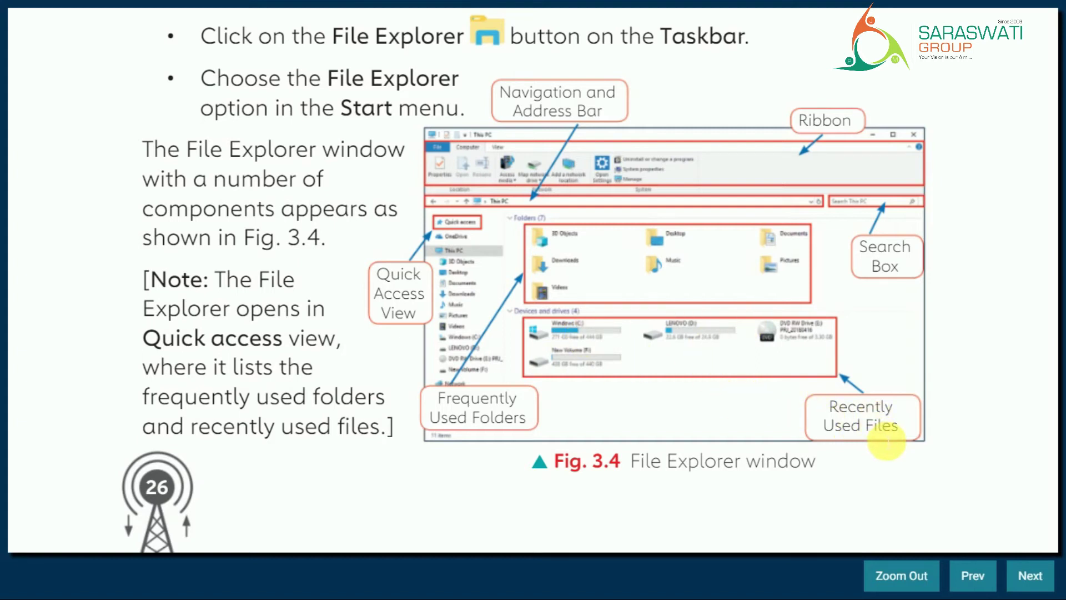
# Switch to File Explorer, collapse the Quick access group in the navigation pane and expand it again
pyautogui.hotkey('alt', 'Tab')
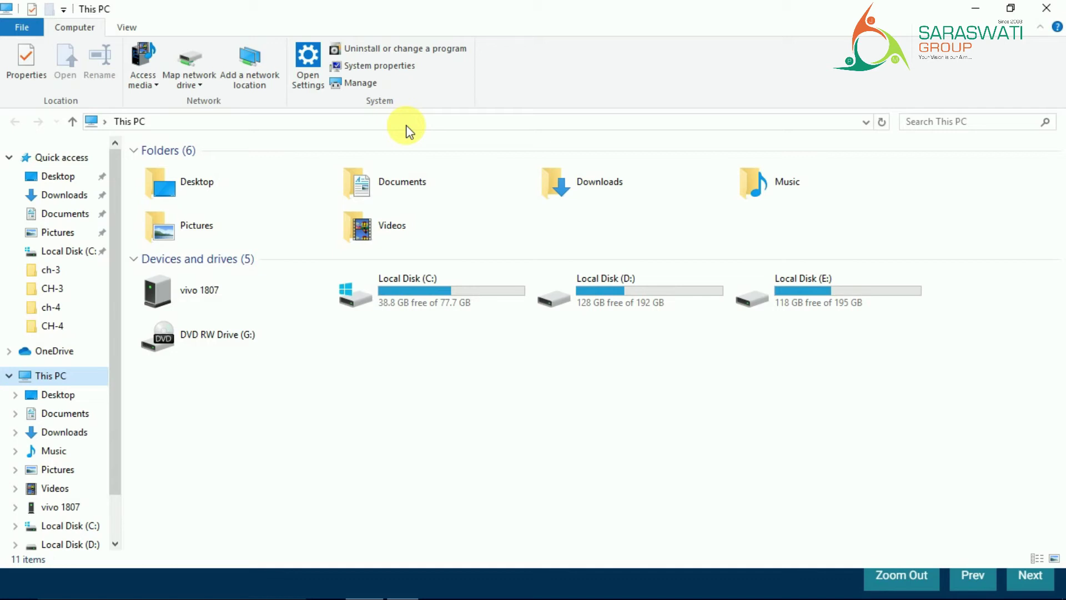
pyautogui.click(8, 157)
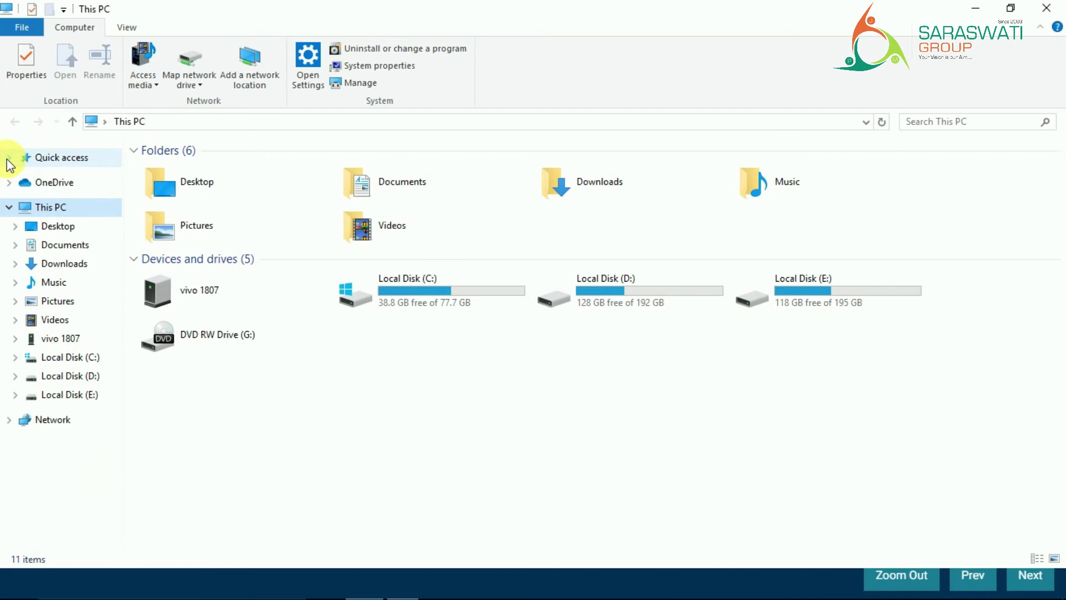
pyautogui.click(9, 157)
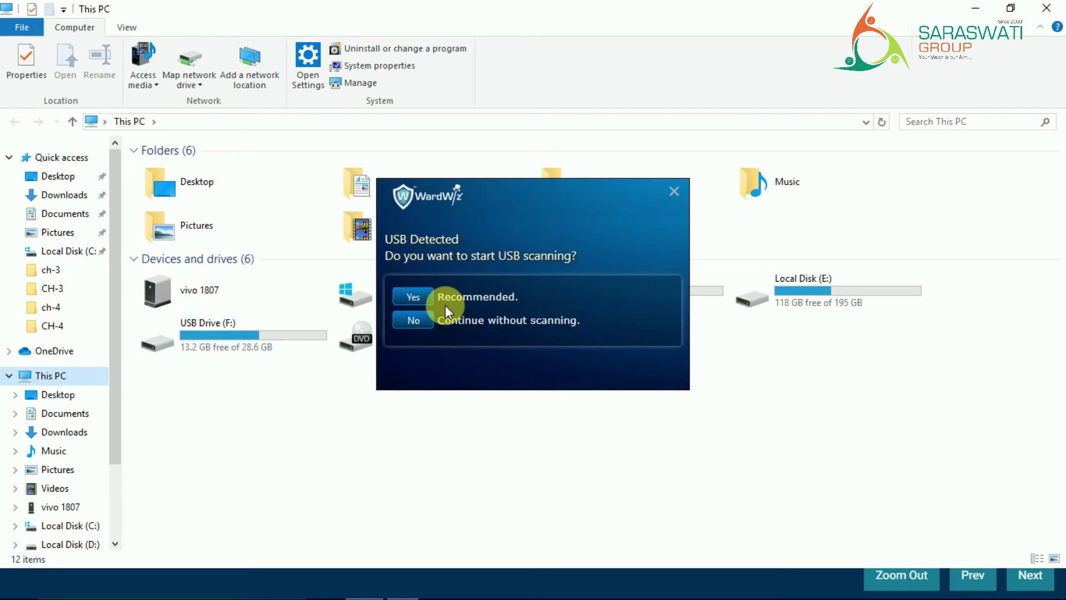
# Dismiss the USB scanning prompt without scanning and check the free space and total size of USB Drive (F:)
pyautogui.click(674, 192)
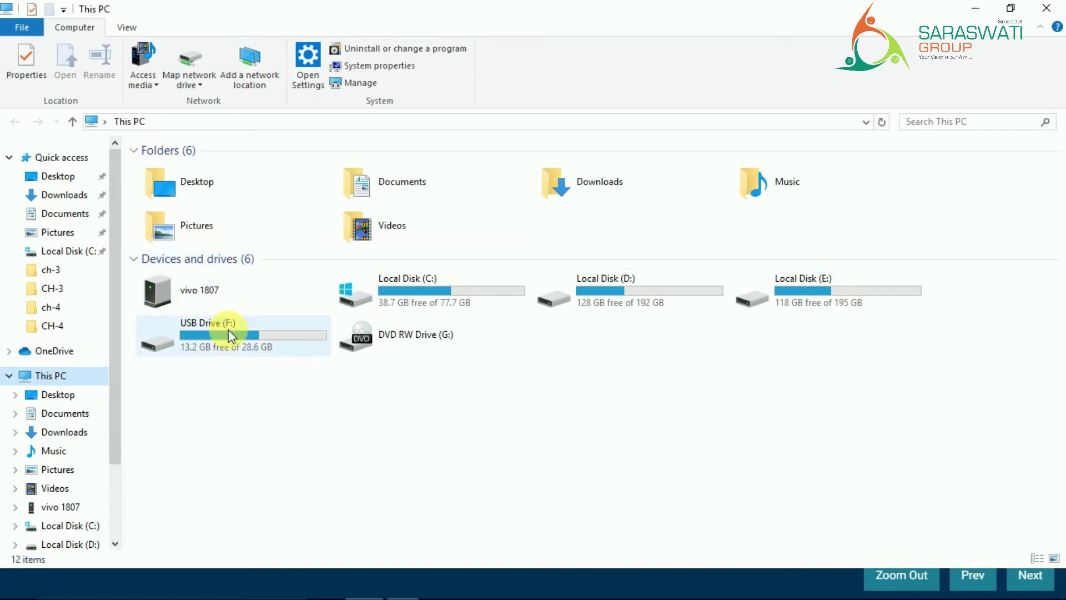
pyautogui.moveTo(245, 362)
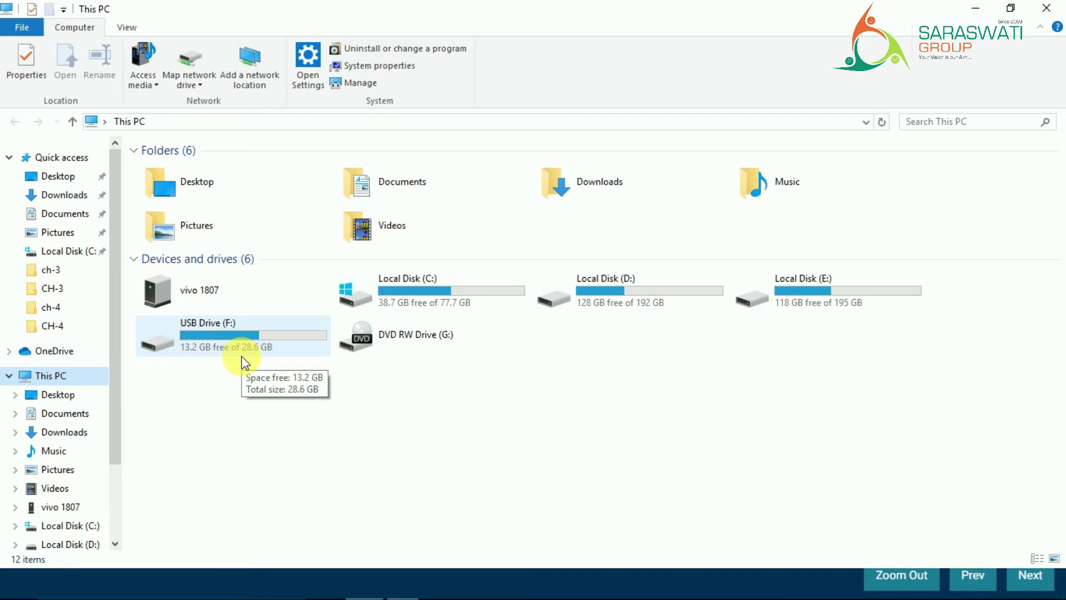
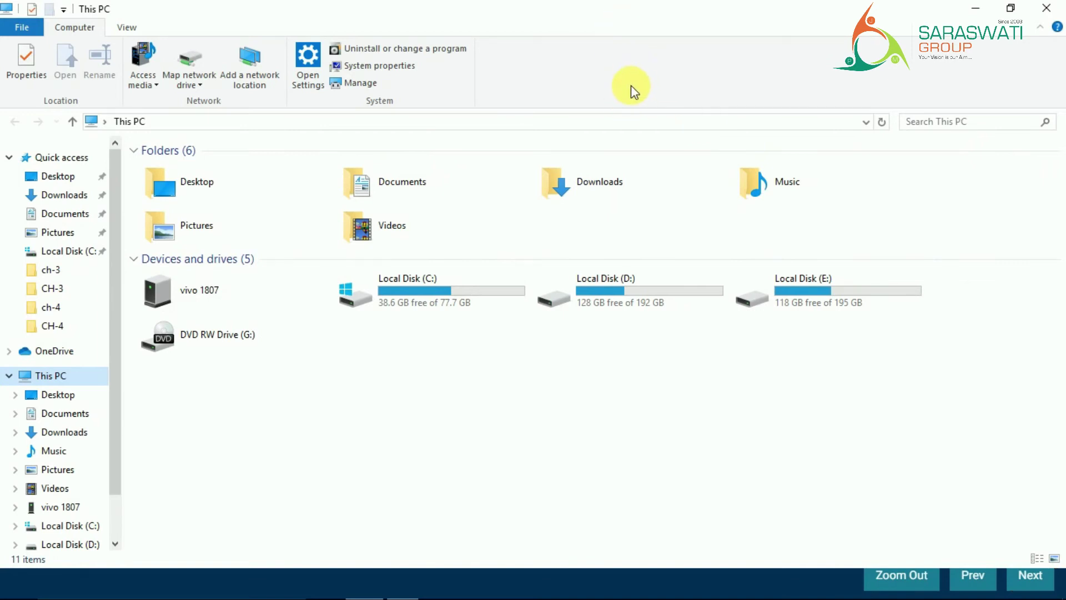
# Review the View, File and Computer commands of the File Explorer ribbon for This PC
pyautogui.hotkey('alt', 'Tab')
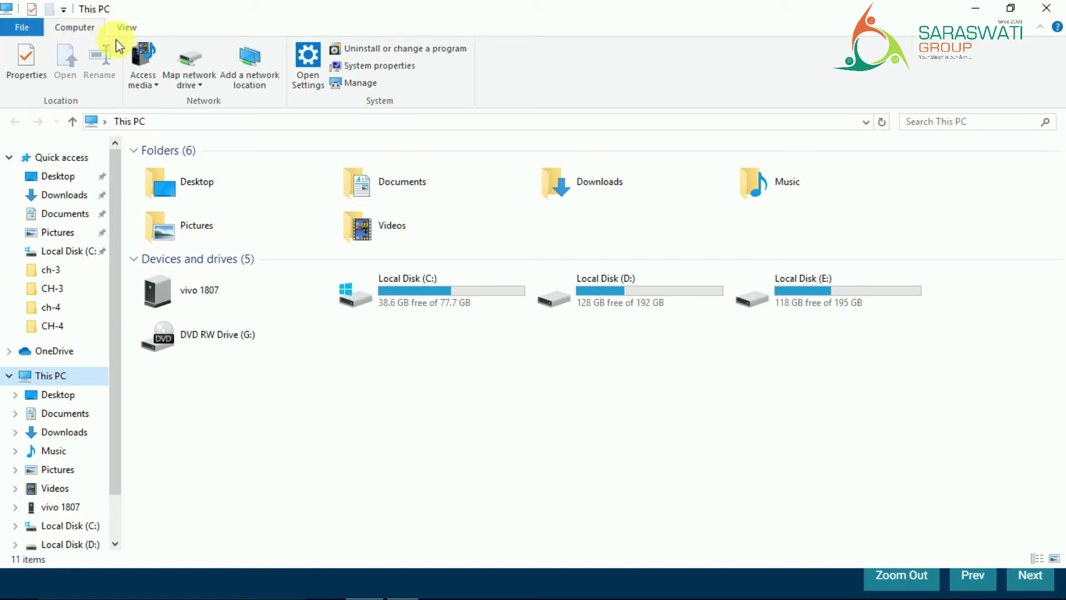
pyautogui.click(126, 27)
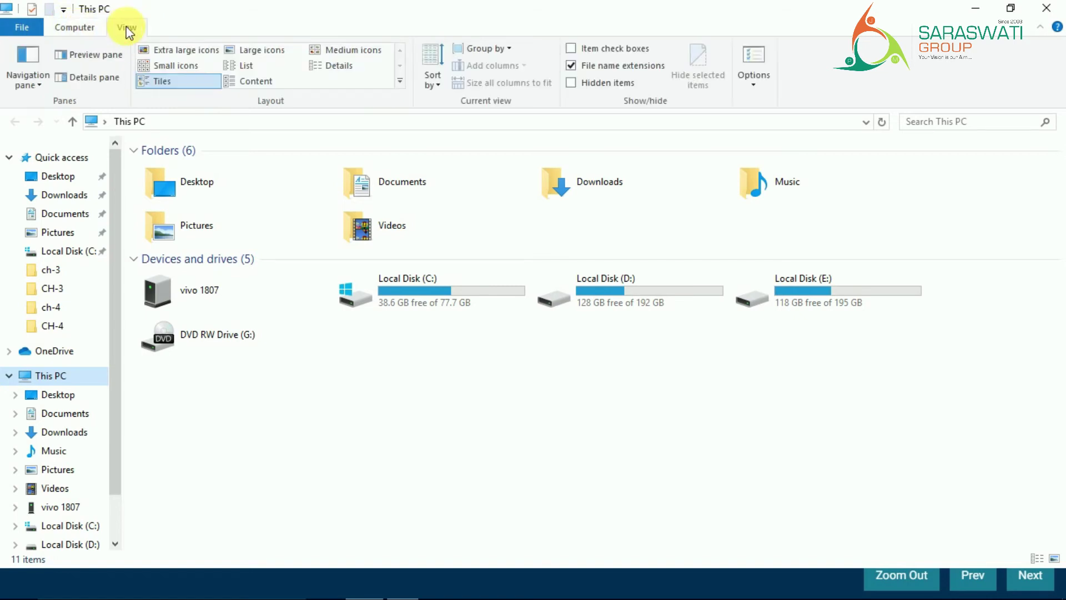
pyautogui.click(35, 28)
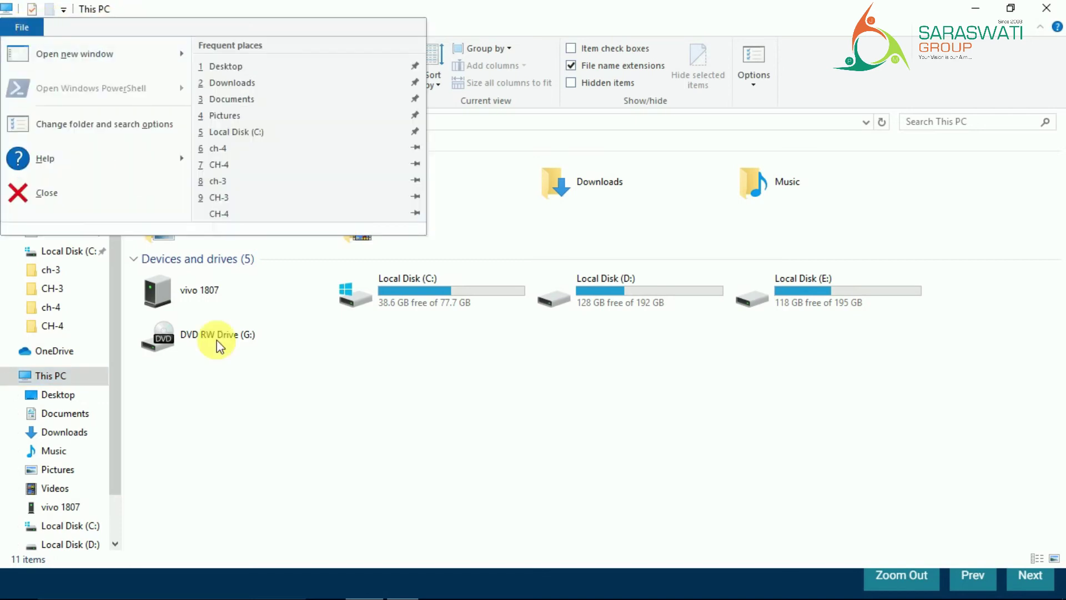
pyautogui.click(233, 381)
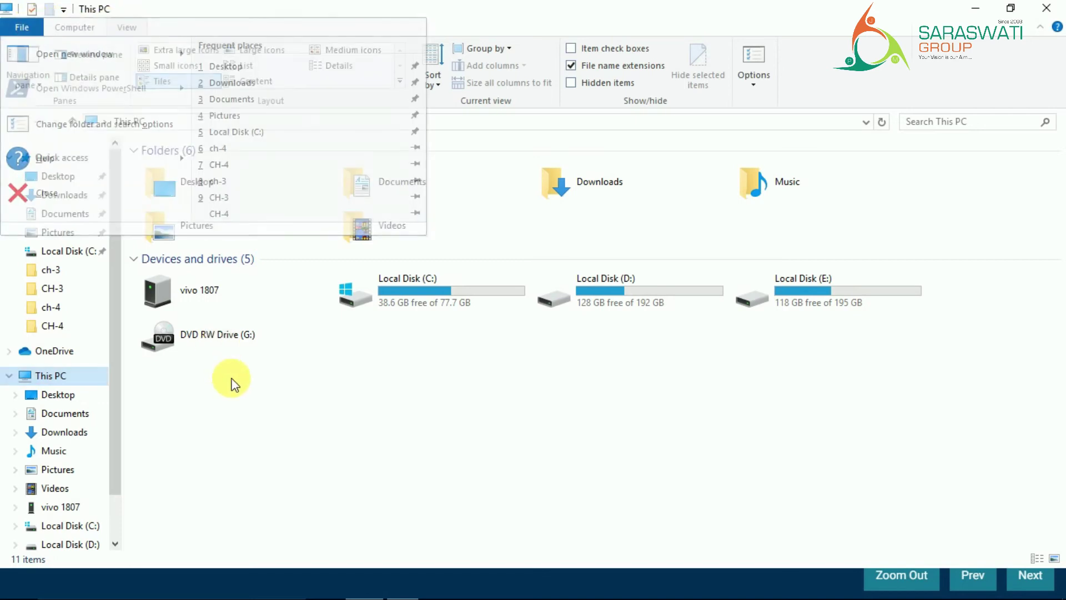
pyautogui.click(75, 26)
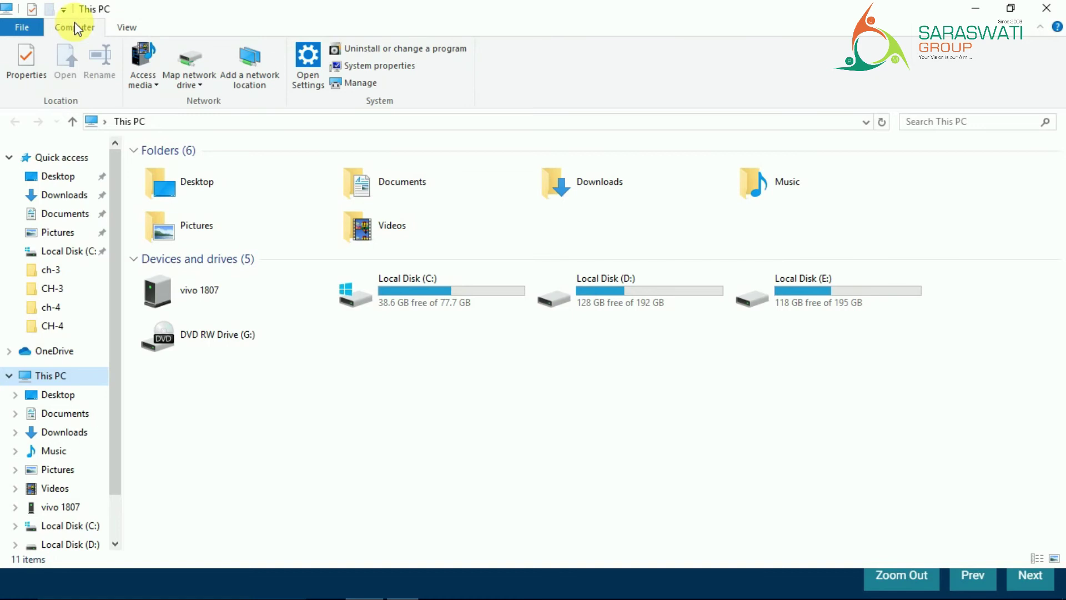
# Open Local Disk (E:) to examine its ribbon against the e-book description, returning to This PC after each of two visits
pyautogui.hotkey('alt', 'Tab')
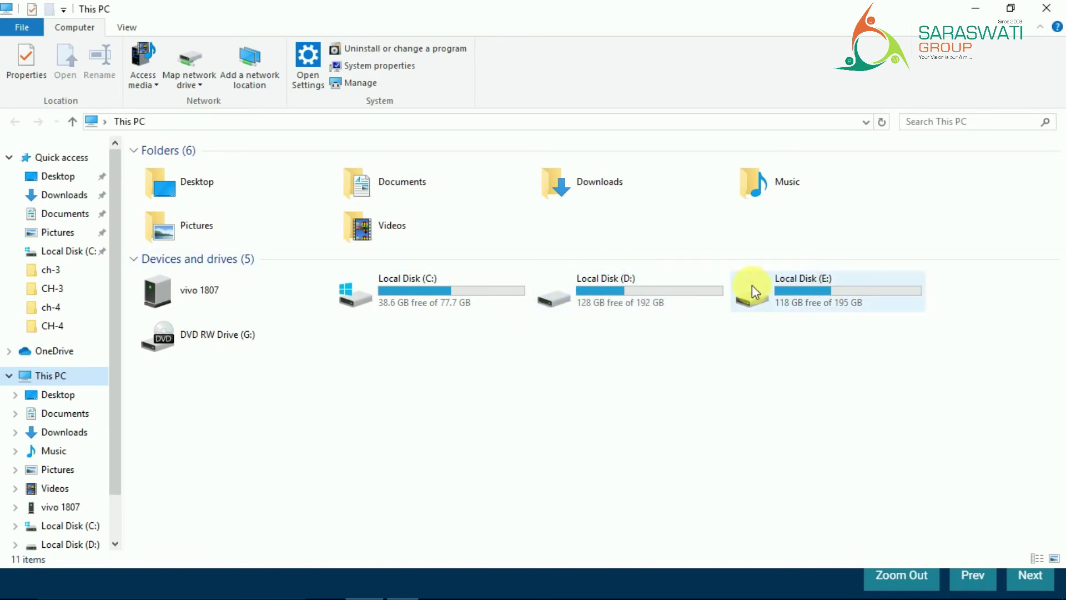
pyautogui.click(820, 286)
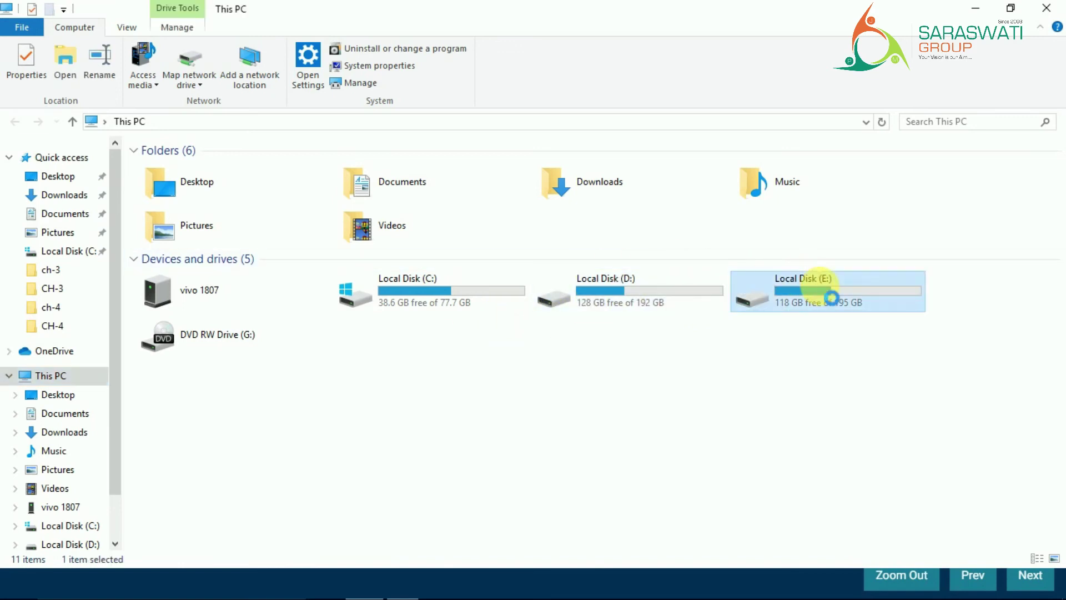
pyautogui.doubleClick(819, 285)
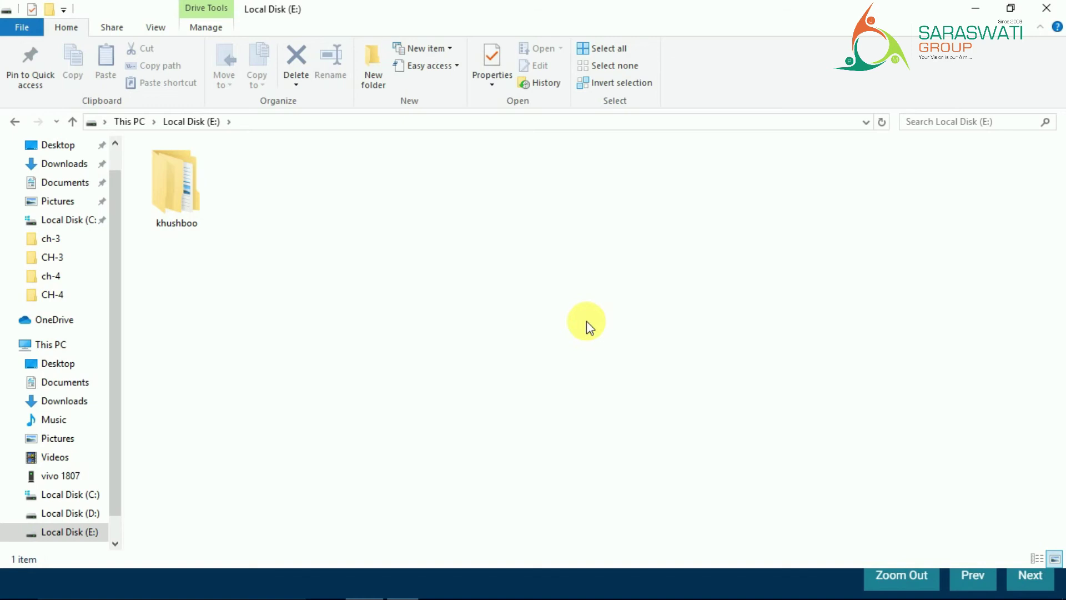
pyautogui.click(15, 122)
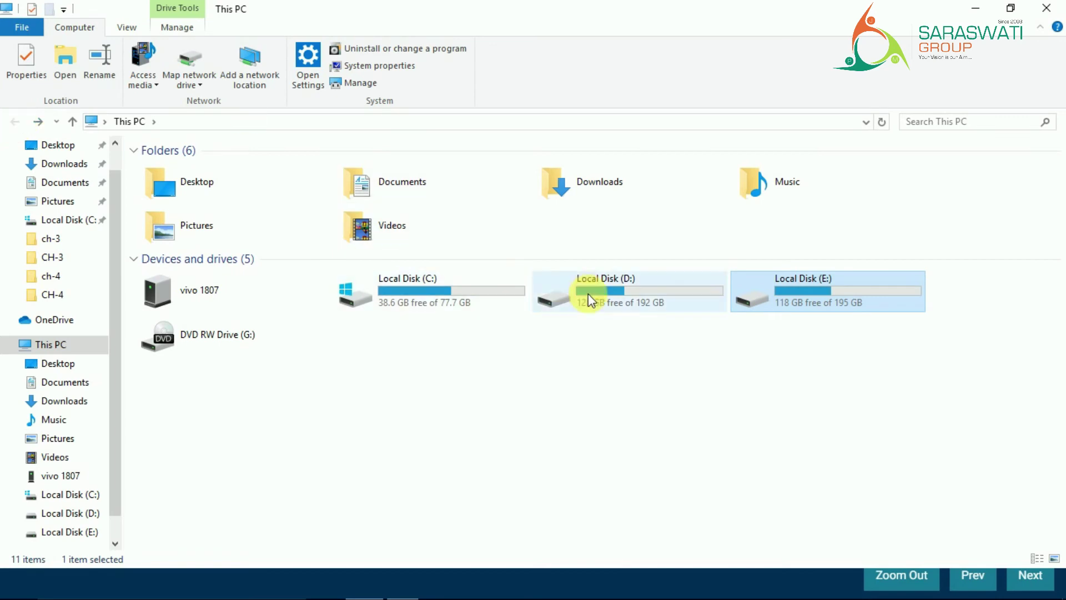
pyautogui.doubleClick(802, 287)
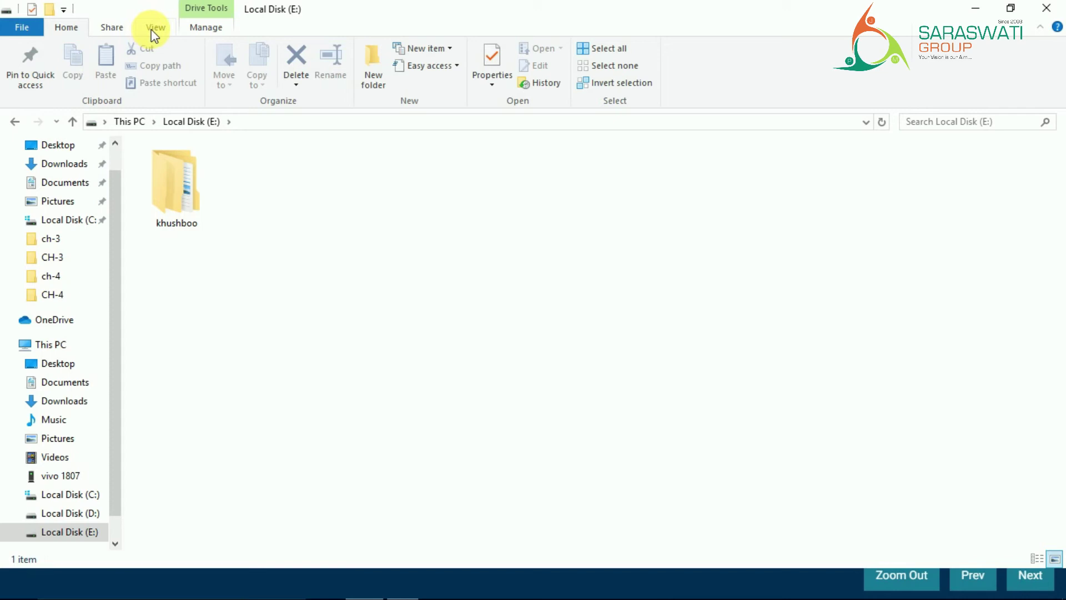
pyautogui.click(15, 121)
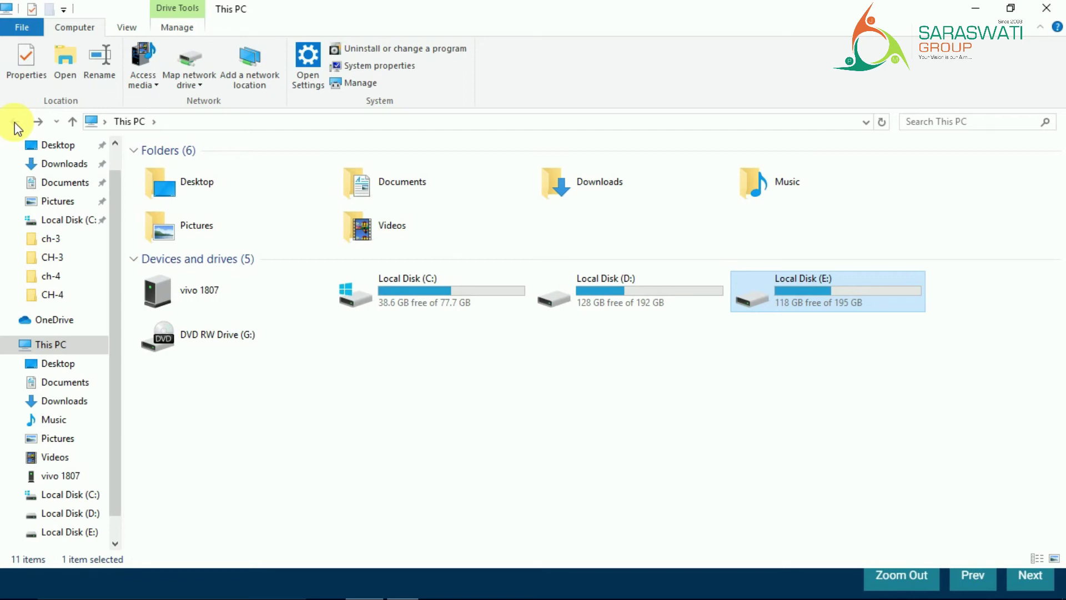
# Switch to the e-book and advance to the page describing the Navigation and Address Bar
pyautogui.hotkey('alt', 'Tab')
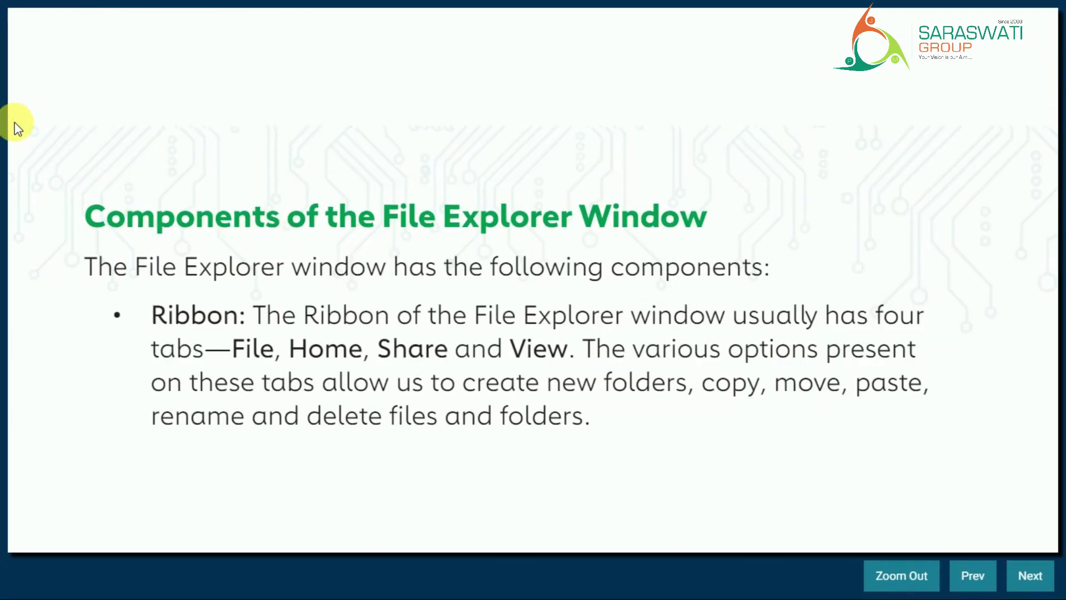
pyautogui.click(1044, 583)
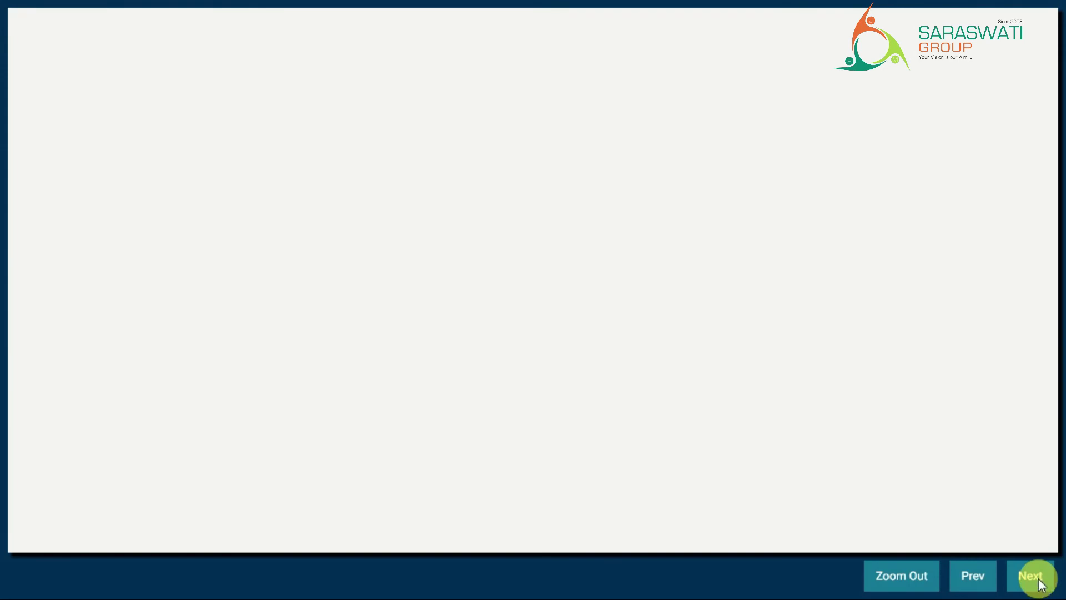
pyautogui.click(1042, 585)
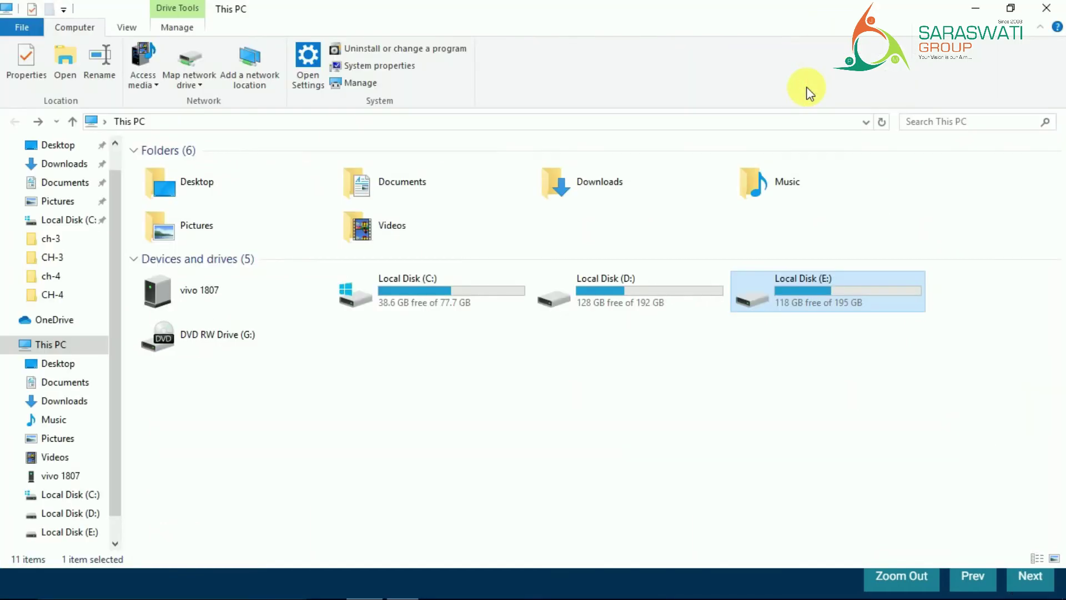
# Open Local Disk (E:) and demonstrate backward and forward navigation between it and This PC, ending at This PC
pyautogui.doubleClick(858, 293)
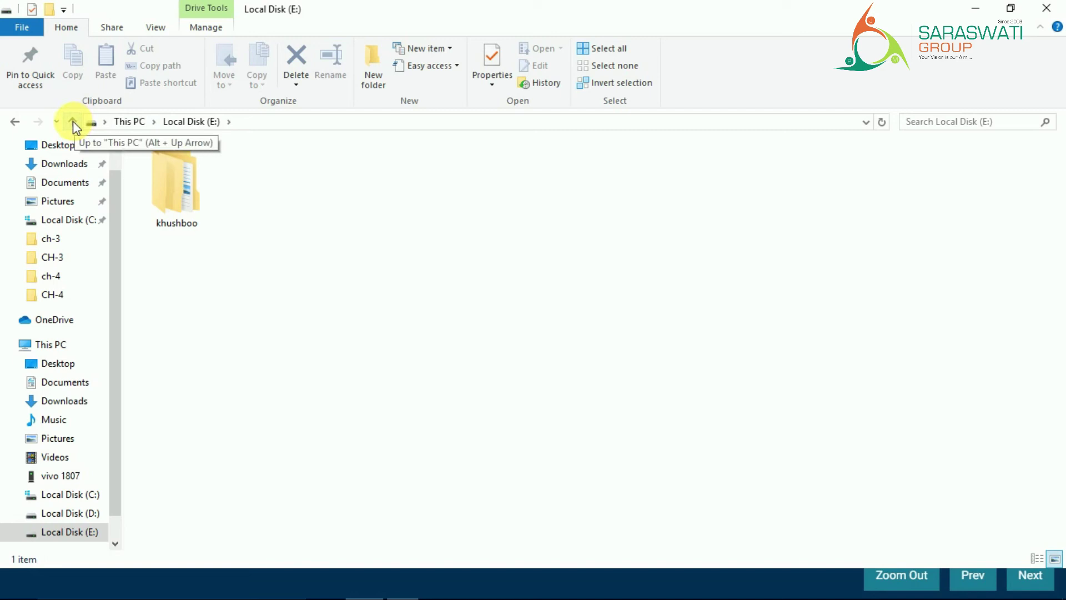
pyautogui.click(12, 124)
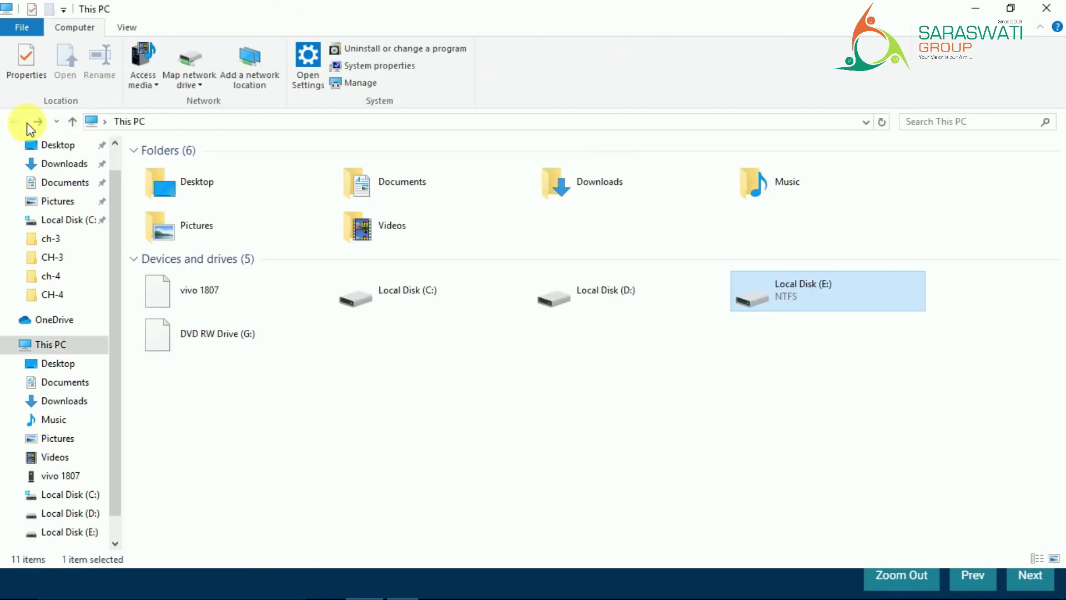
pyautogui.click(37, 121)
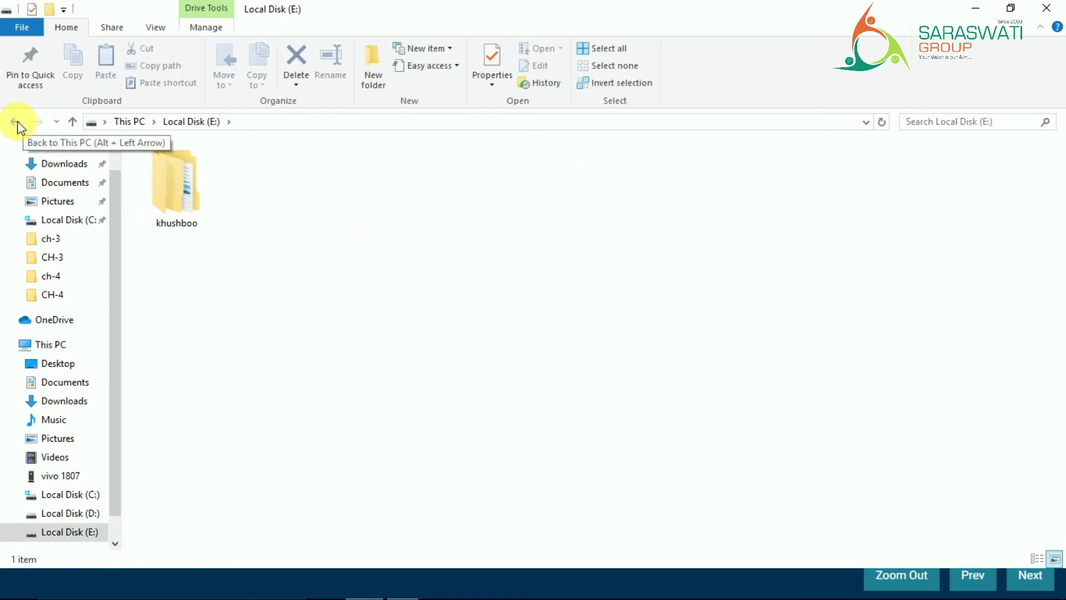
pyautogui.click(17, 126)
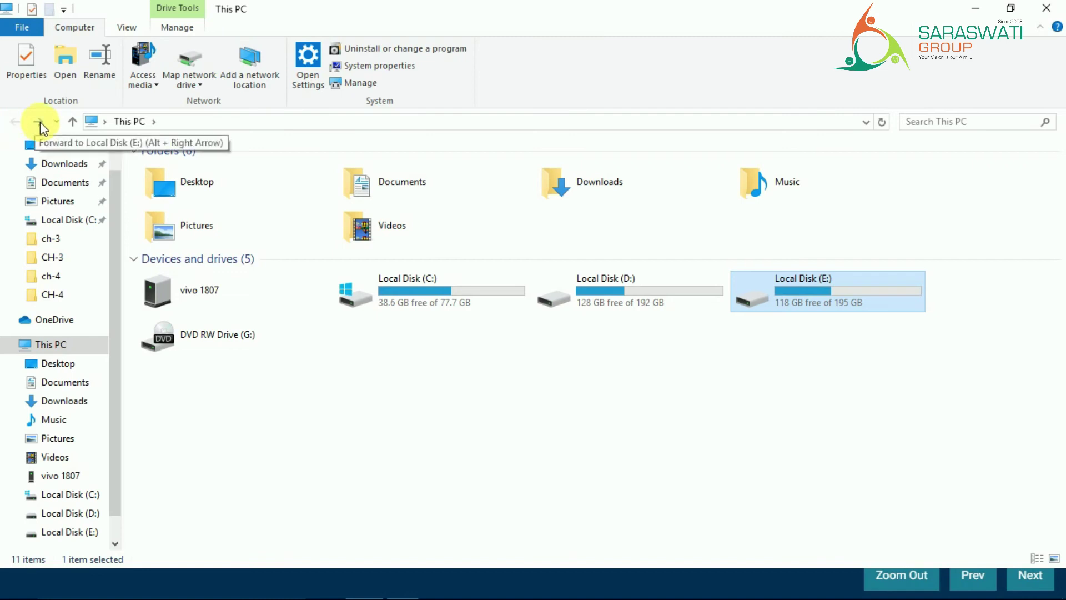
pyautogui.click(40, 121)
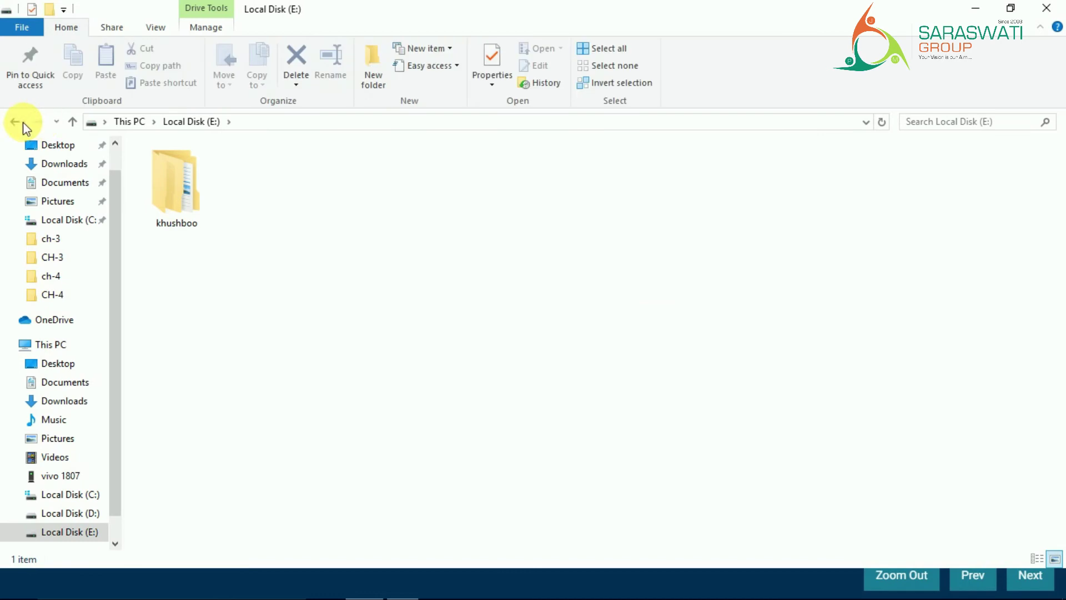
pyautogui.click(15, 122)
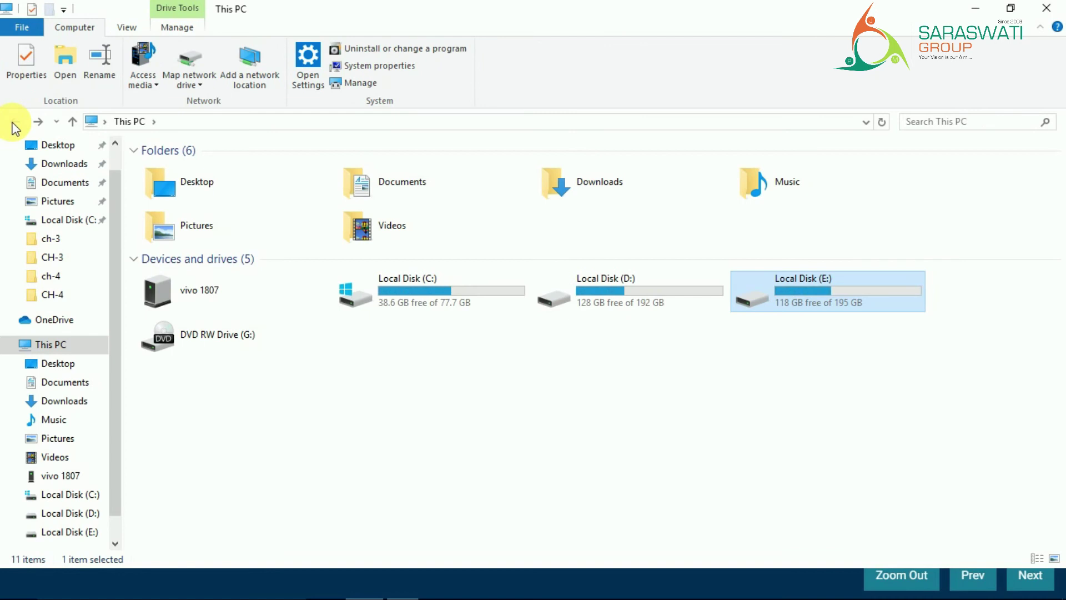
# Check the e-book's navigation text and repeat the forward and backward moves between This PC and Local Disk (E:)
pyautogui.hotkey('alt', 'Tab')
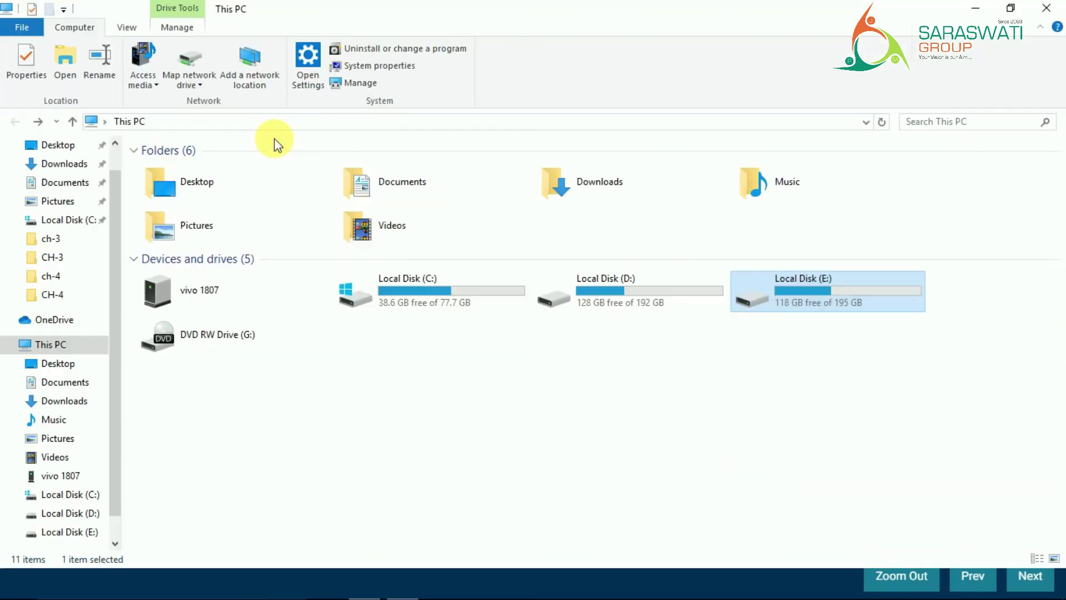
pyautogui.click(38, 119)
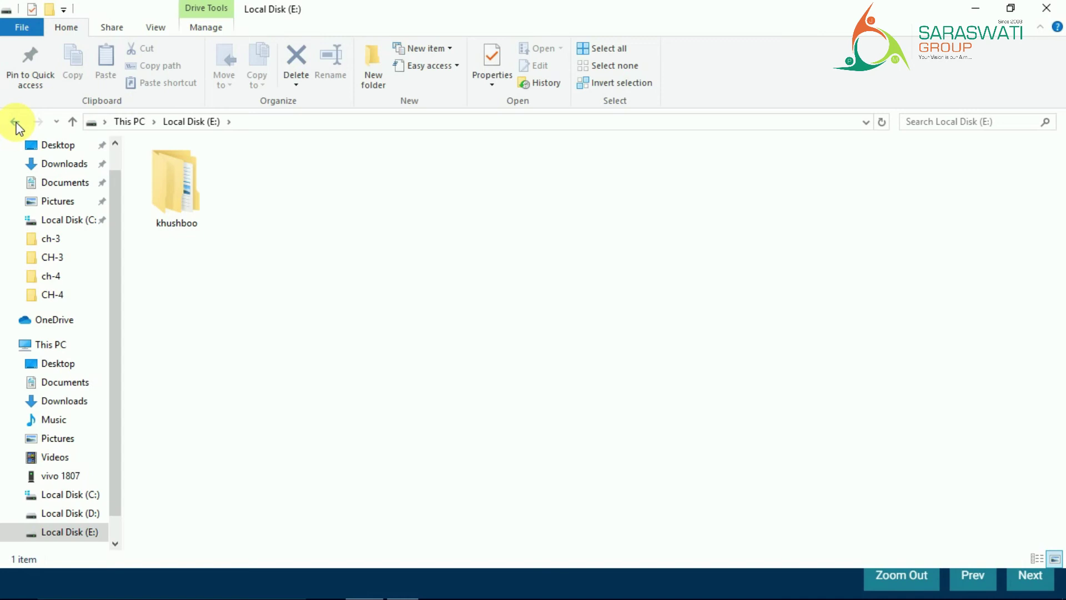
pyautogui.click(16, 122)
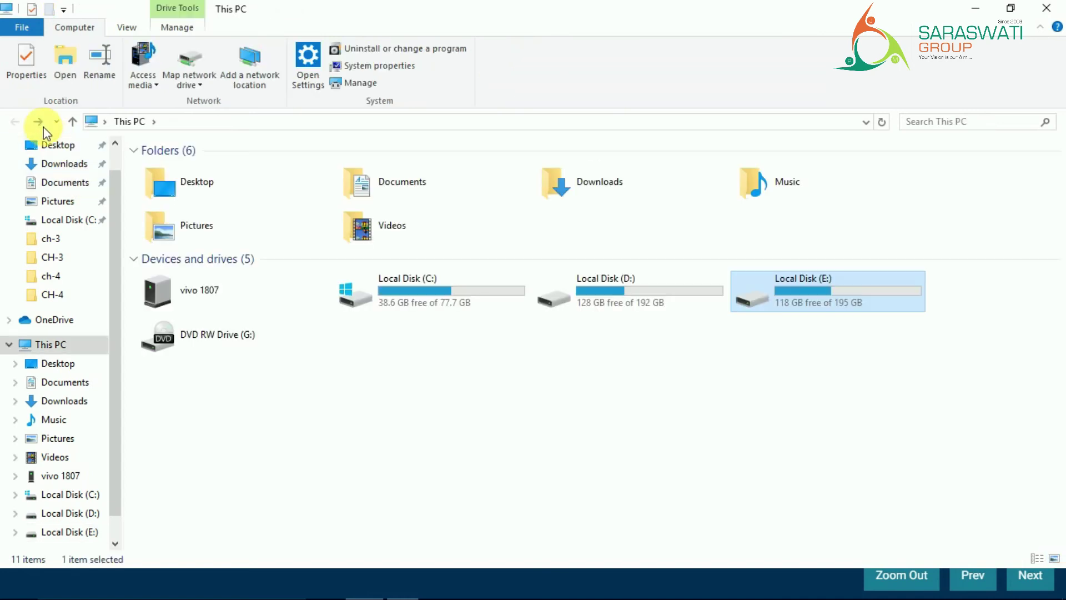
pyautogui.click(37, 122)
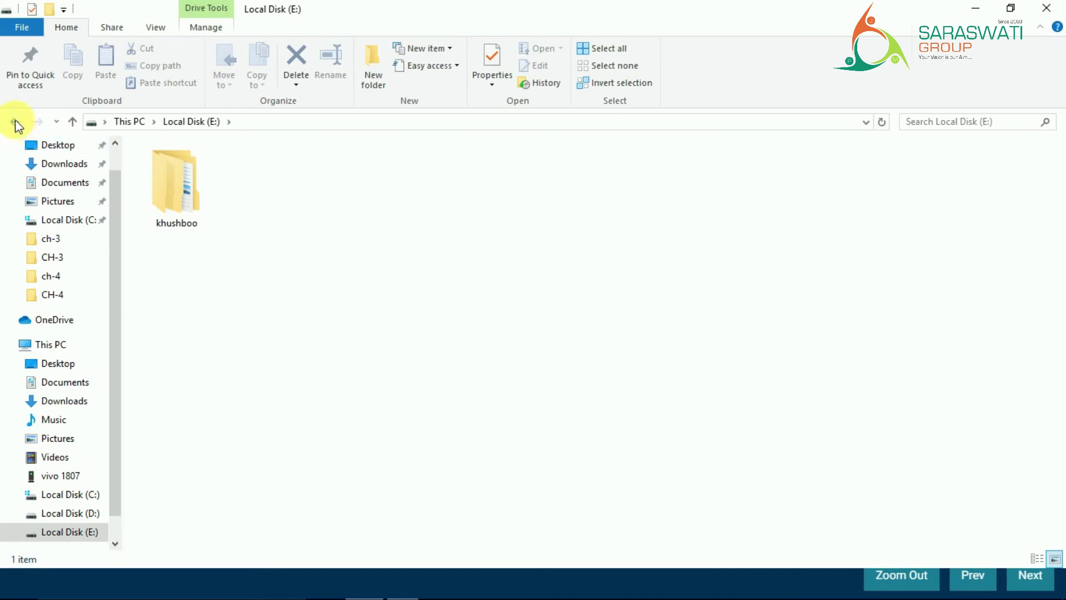
pyautogui.click(14, 121)
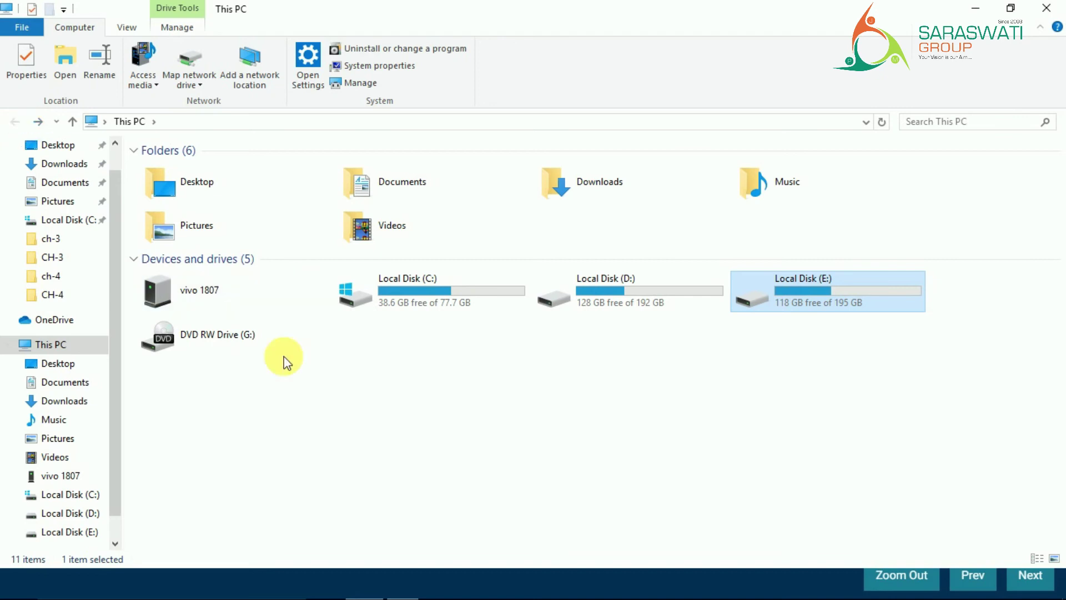
# Consult the e-book's Address Bar description and select the This PC path in File Explorer's address bar
pyautogui.press('alt')
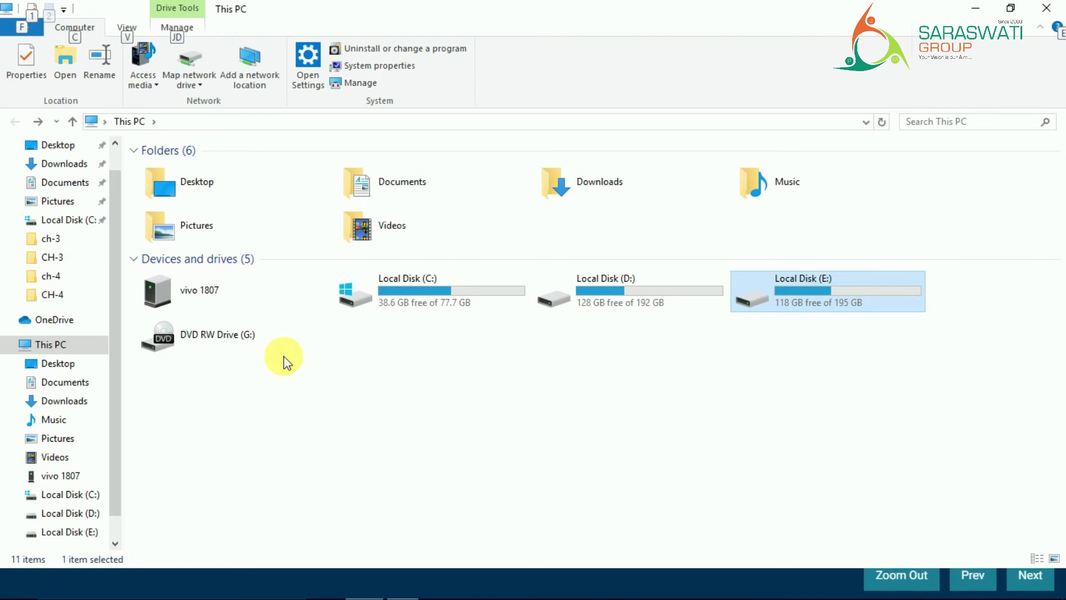
pyautogui.hotkey('alt', 'Tab')
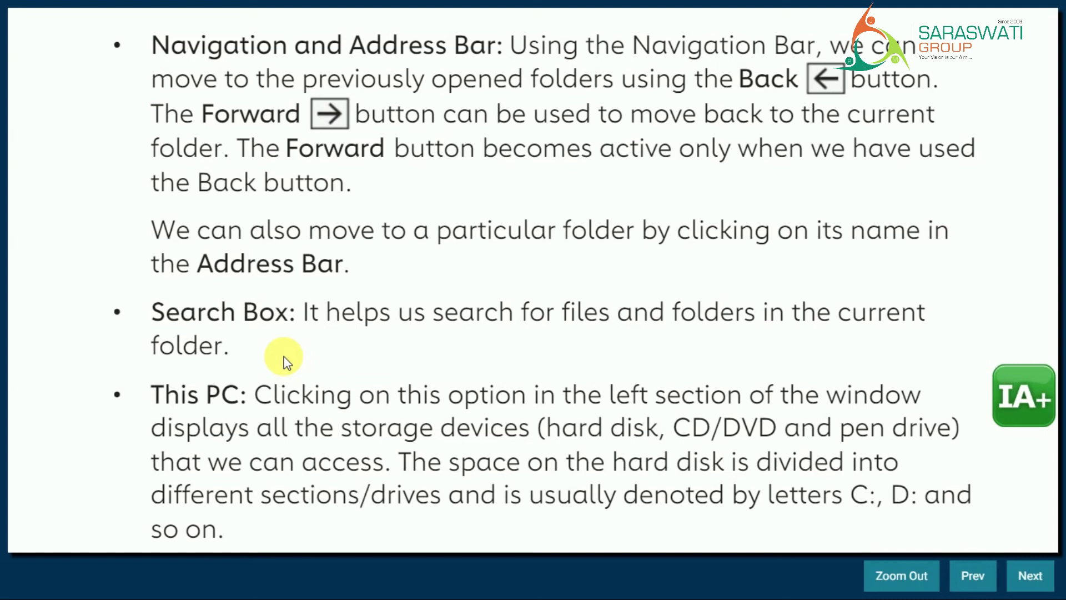
pyautogui.hotkey('alt', 'Tab')
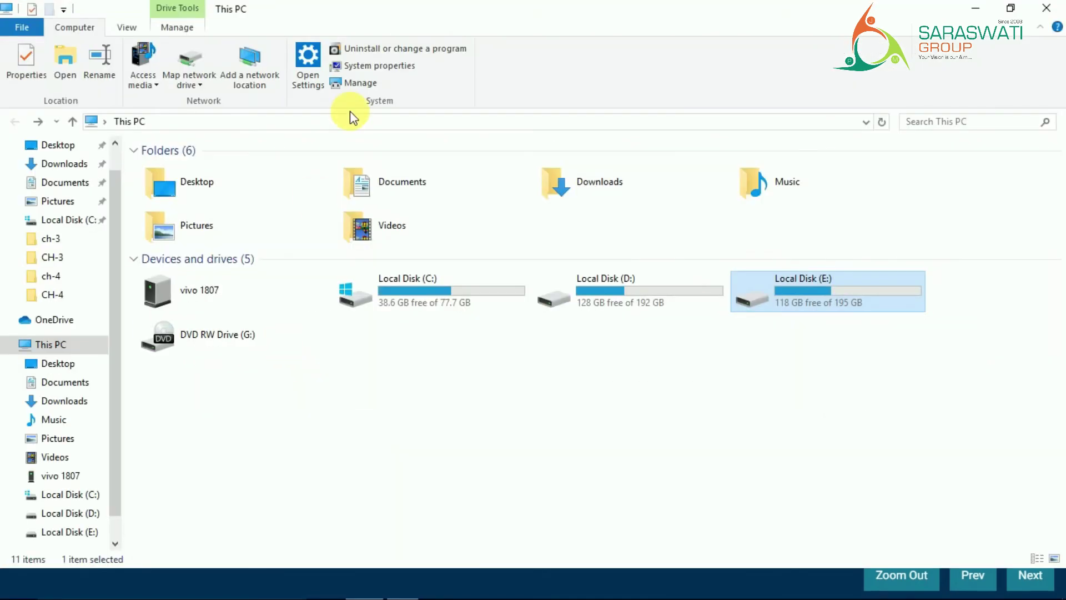
pyautogui.click(356, 125)
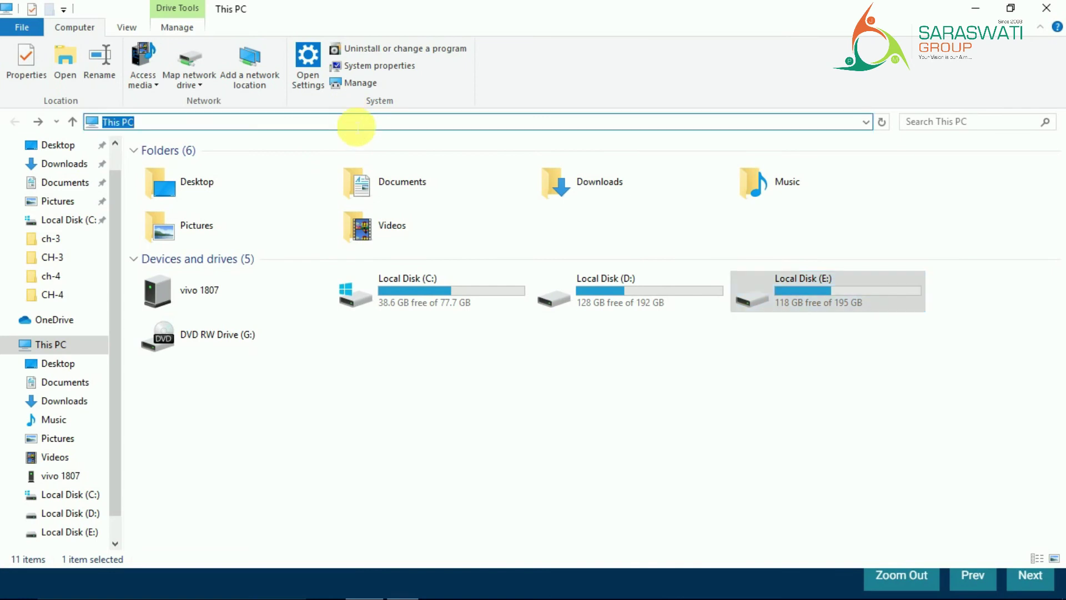
# Try STD 5 as an entry in the address bar, and open Local Disk (E:) from This PC
pyautogui.write('STD 5')
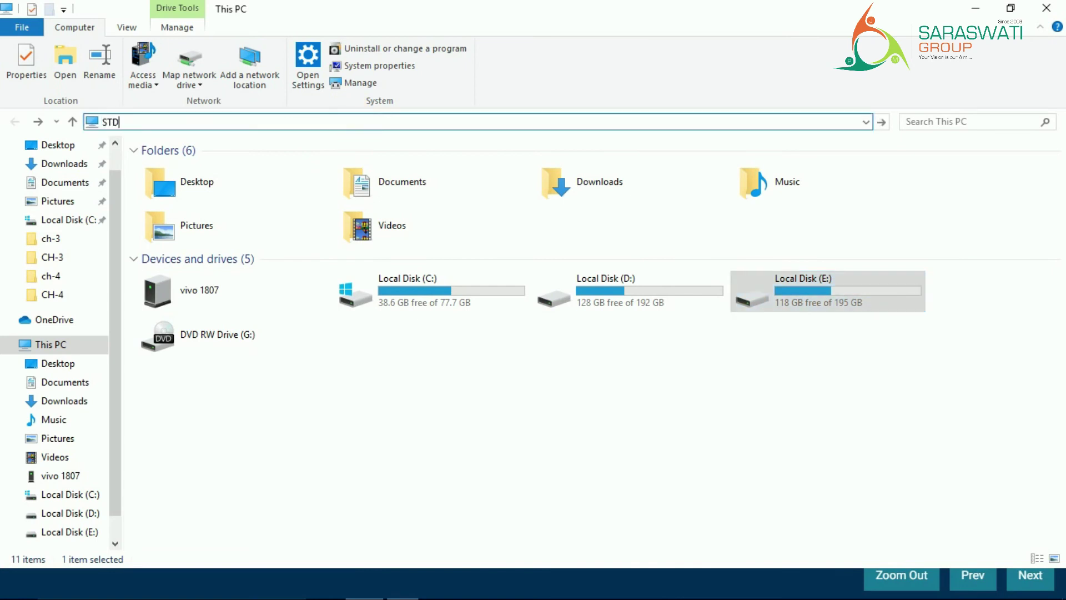
pyautogui.click(356, 126)
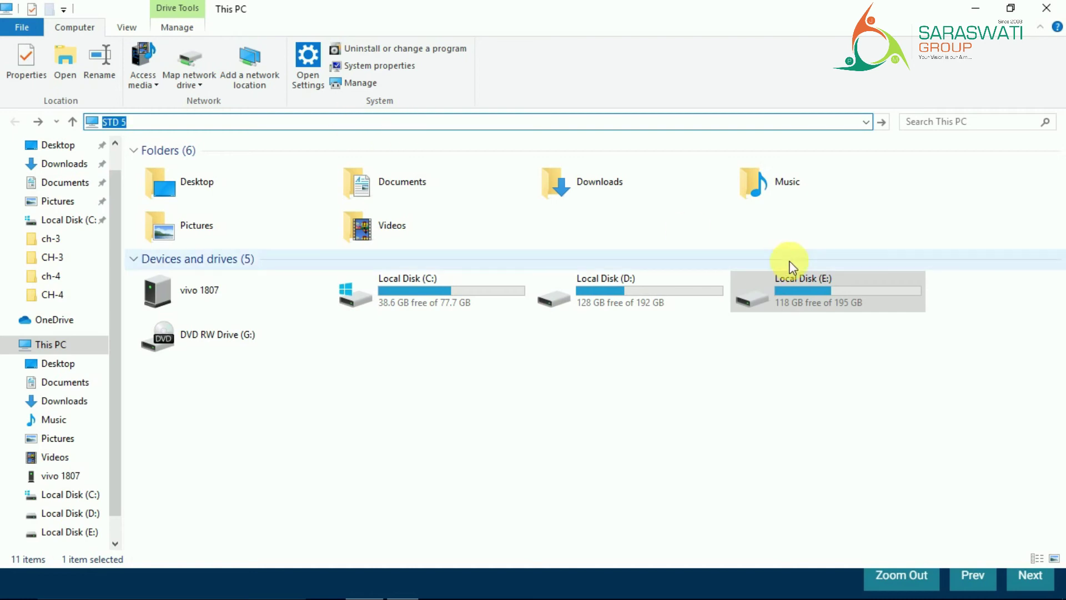
pyautogui.click(801, 288)
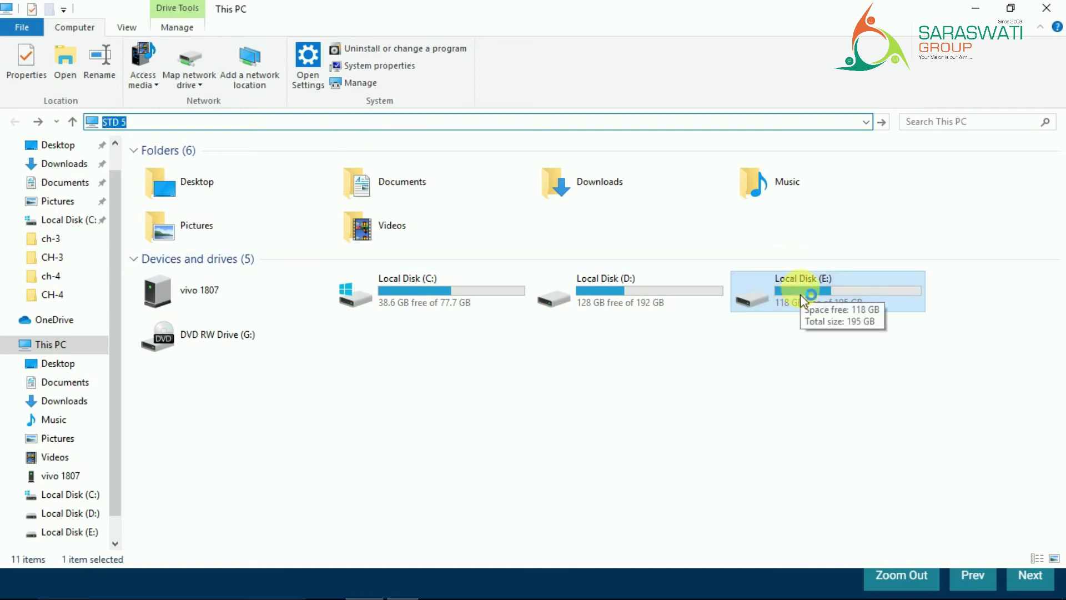
pyautogui.doubleClick(800, 288)
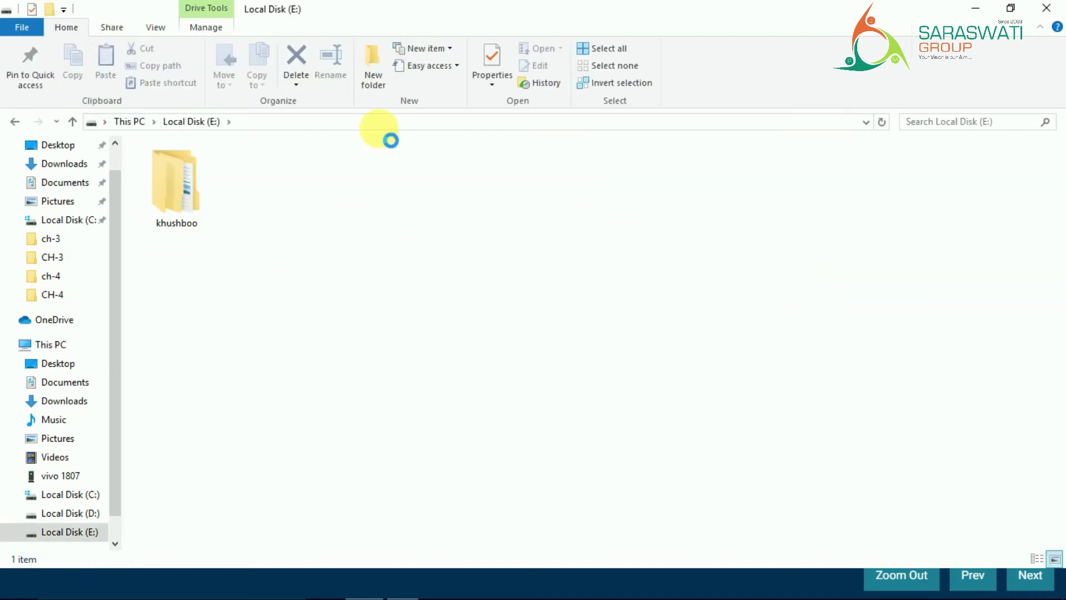
# Close the Edge window and show the E:\ path in File Explorer's address bar
pyautogui.click(352, 119)
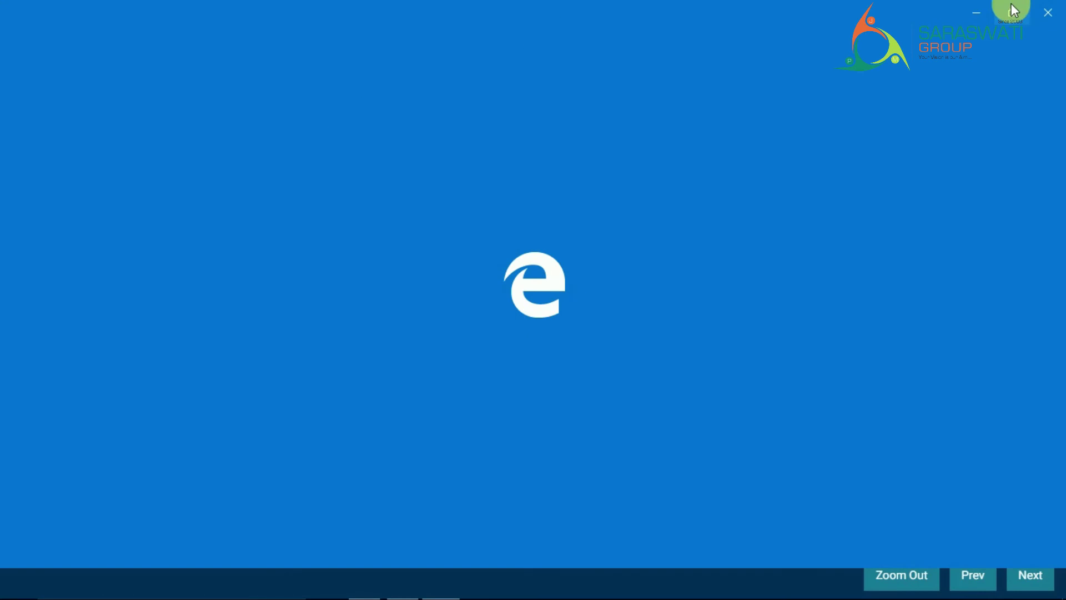
pyautogui.click(1049, 12)
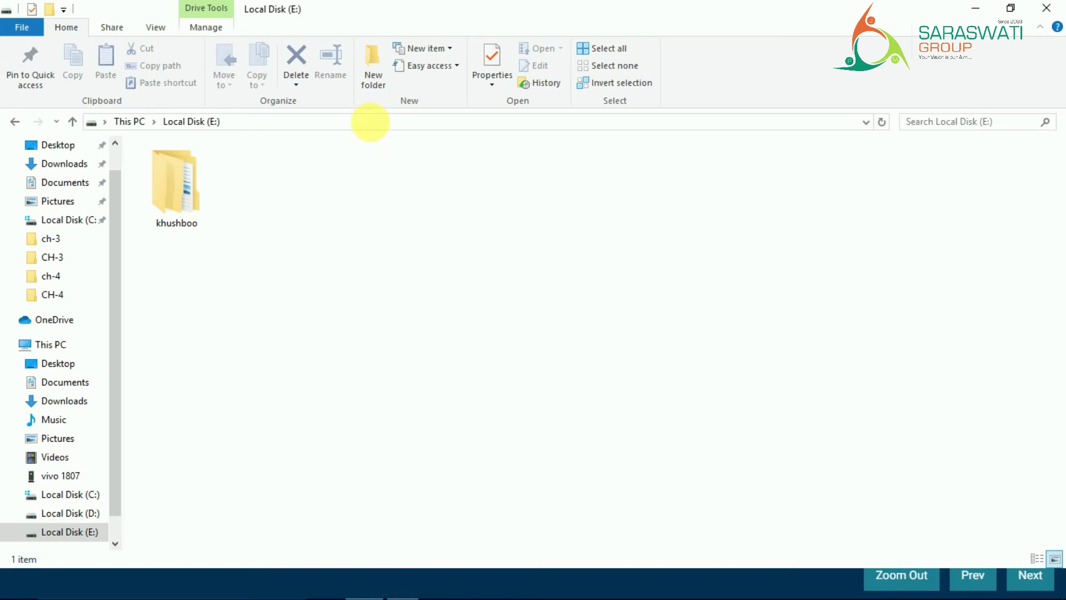
pyautogui.click(377, 123)
pyautogui.press('Escape')
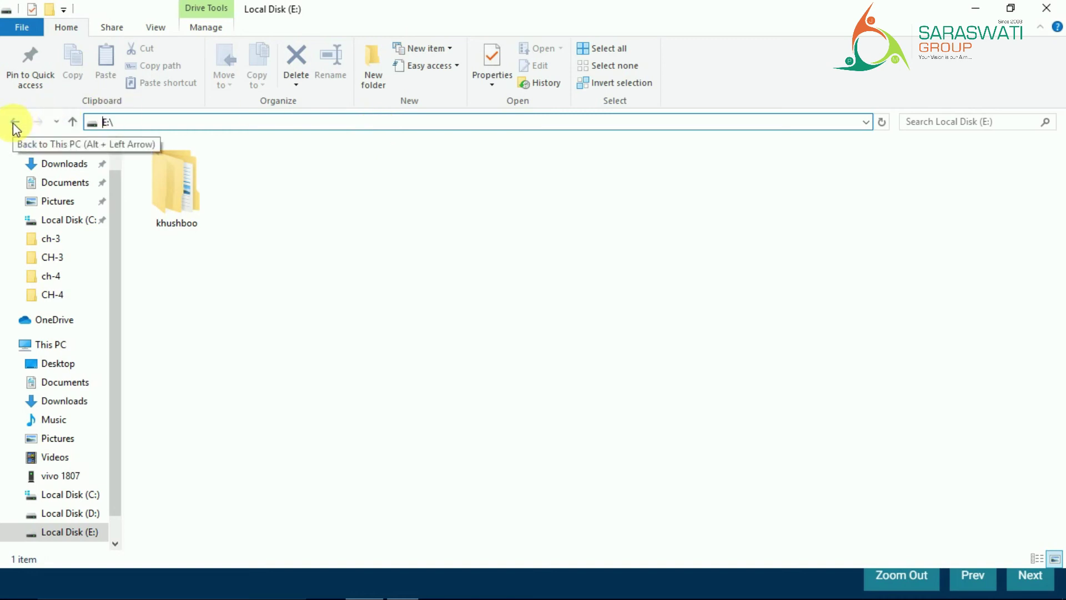
# Check the e-book's Search Box description and open the std5 computer folder on Local Disk (E:)
pyautogui.hotkey('alt', 'Tab')
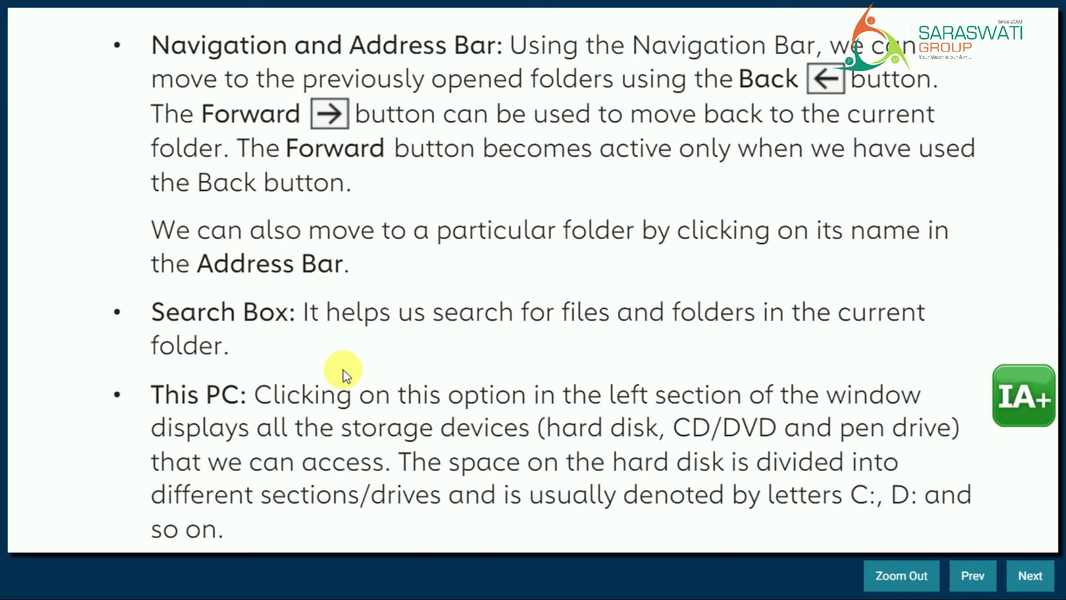
pyautogui.hotkey('alt', 'Tab')
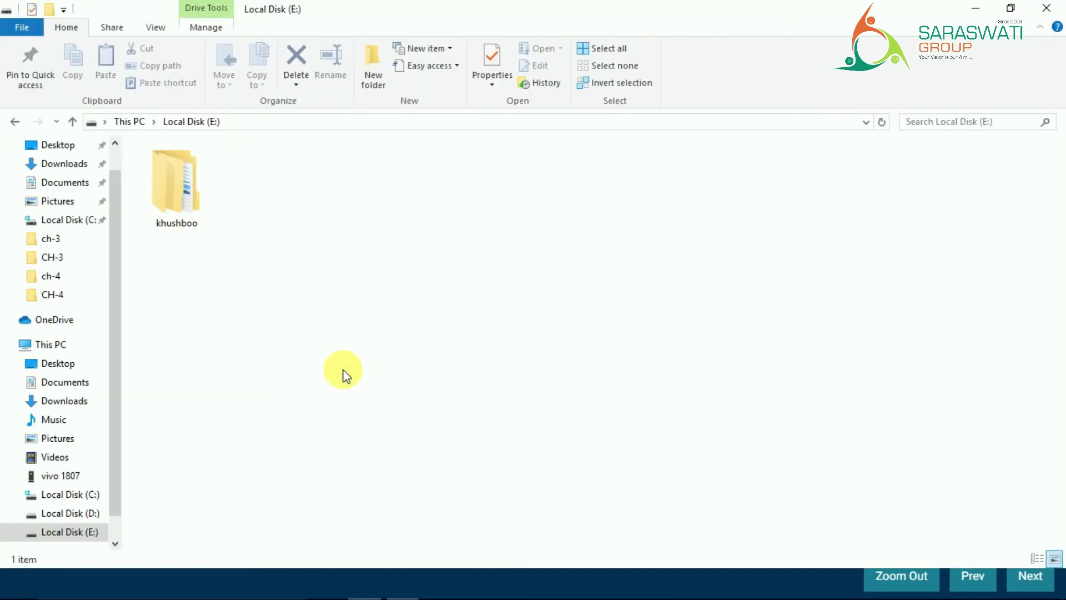
pyautogui.doubleClick(176, 186)
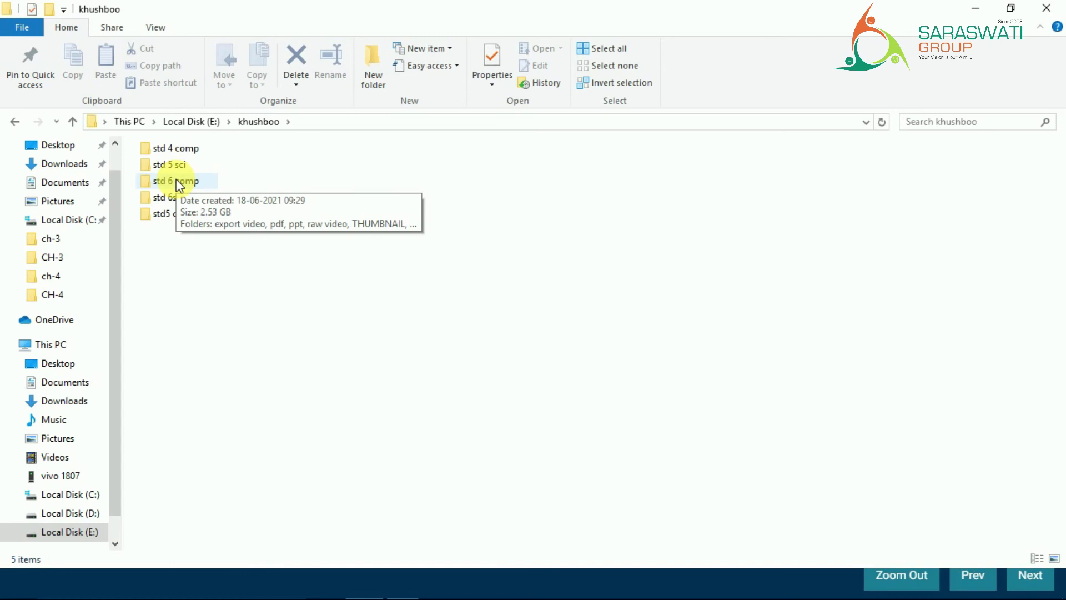
pyautogui.doubleClick(186, 215)
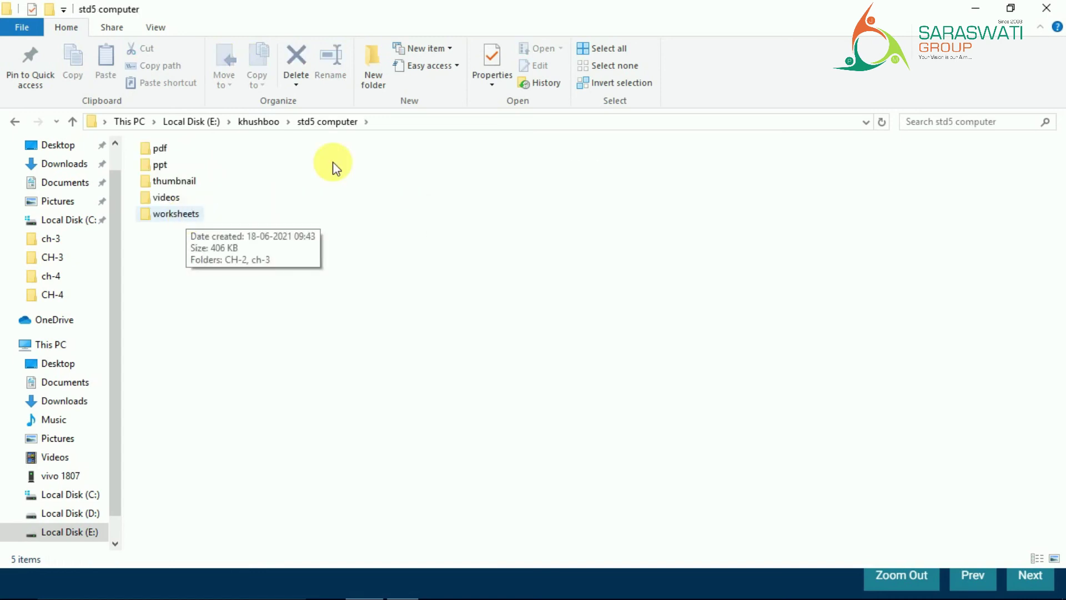
# Search the std5 computer folder for PDF and, as a second search, for VIDEO
pyautogui.click(945, 122)
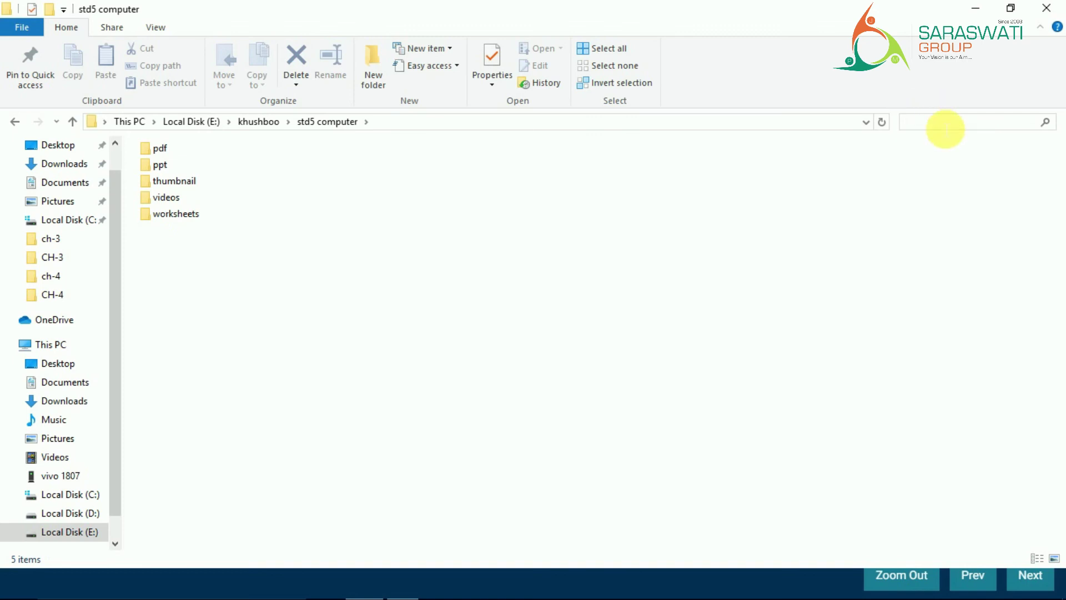
pyautogui.write('PDF')
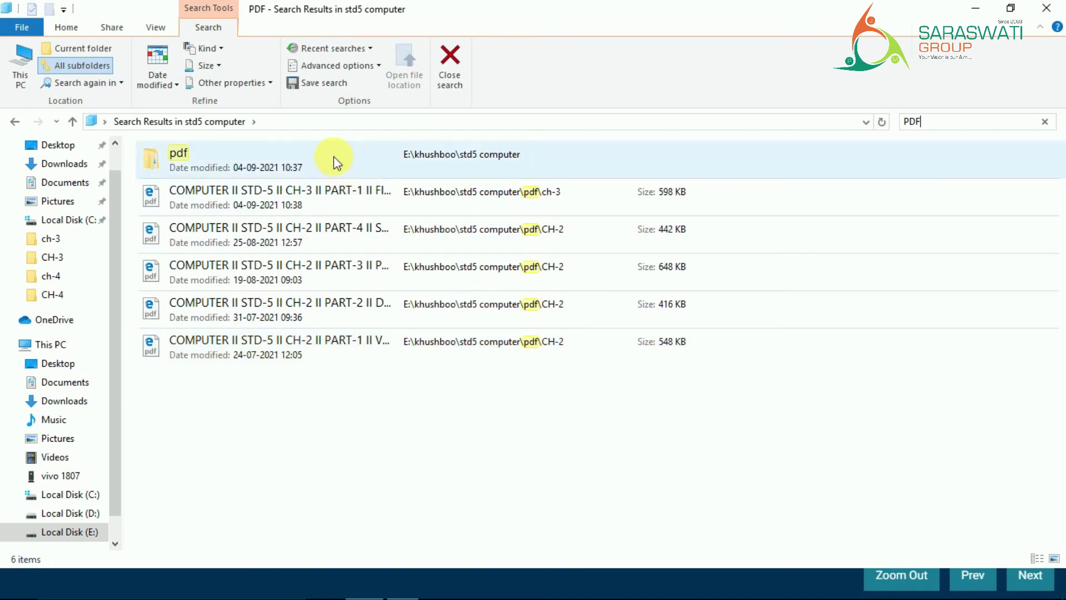
pyautogui.click(966, 122)
pyautogui.press('BackSpace')
pyautogui.write('VIDEO')
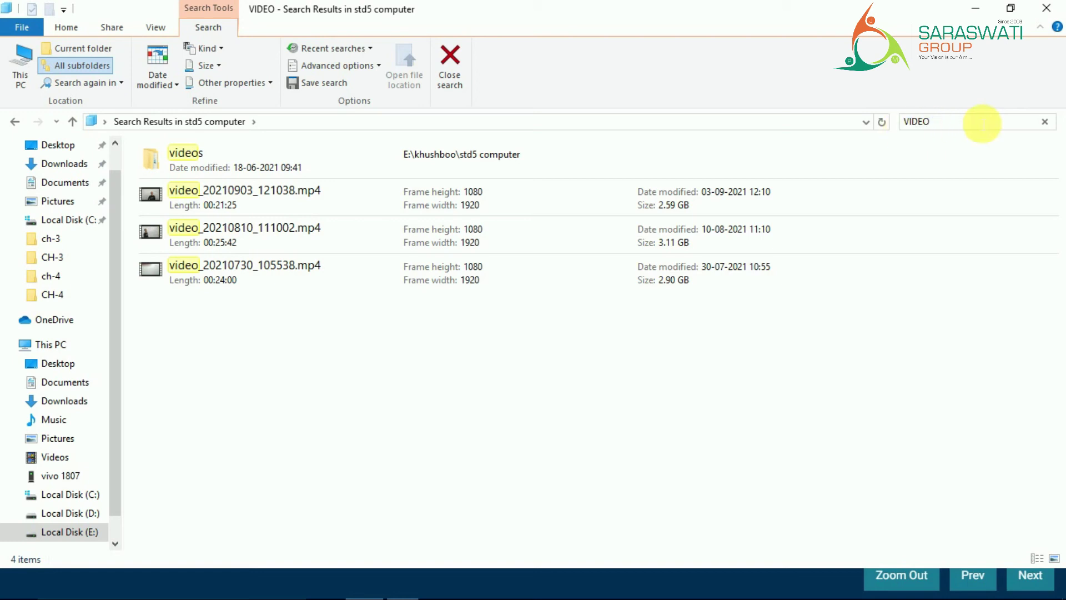
# Clear the VIDEO search and go back through the folders to This PC with nothing selected
pyautogui.press('BackSpace')
pyautogui.press('BackSpace')
pyautogui.press('BackSpace')
pyautogui.press('BackSpace')
pyautogui.press('BackSpace')
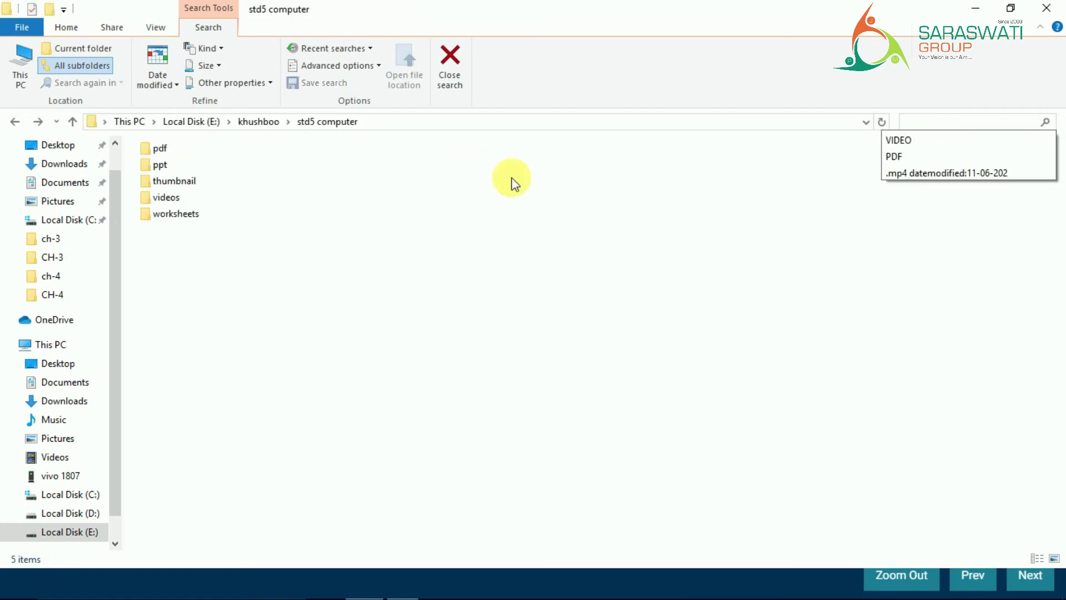
pyautogui.click(14, 127)
pyautogui.click(13, 127)
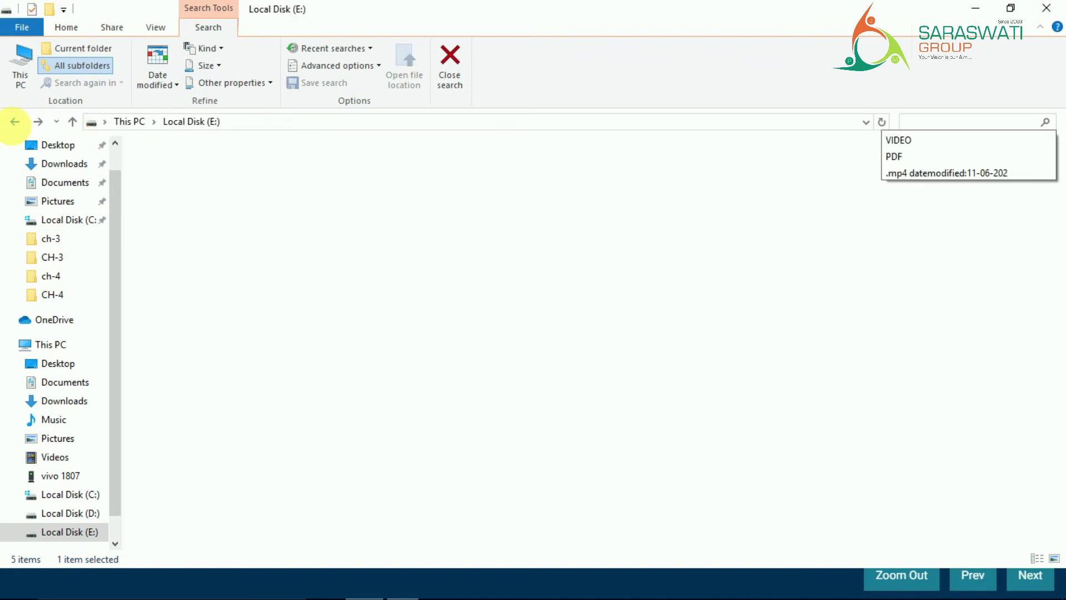
pyautogui.click(15, 124)
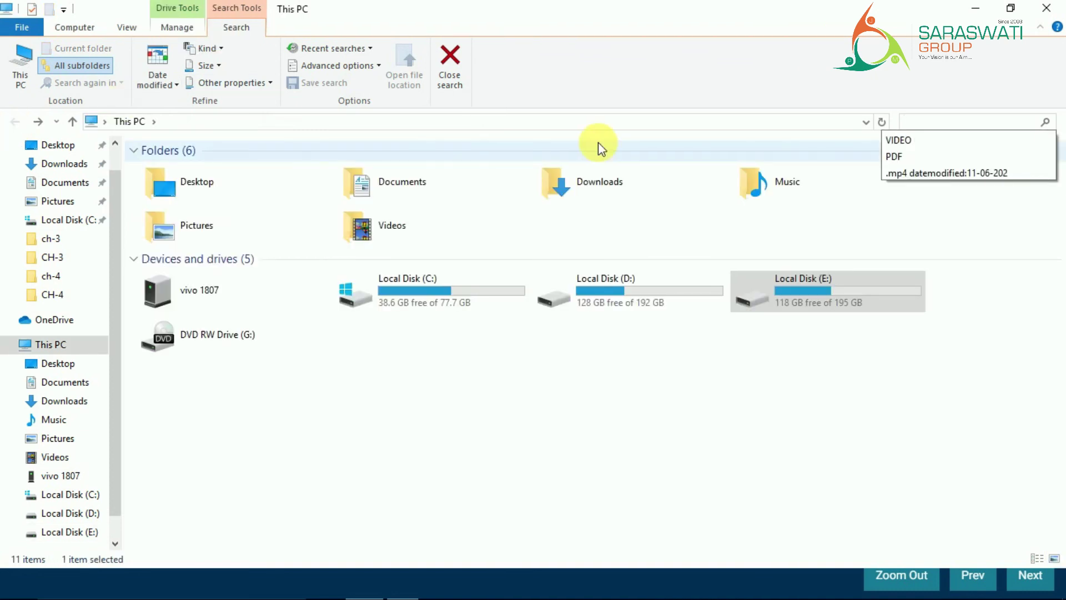
pyautogui.click(736, 378)
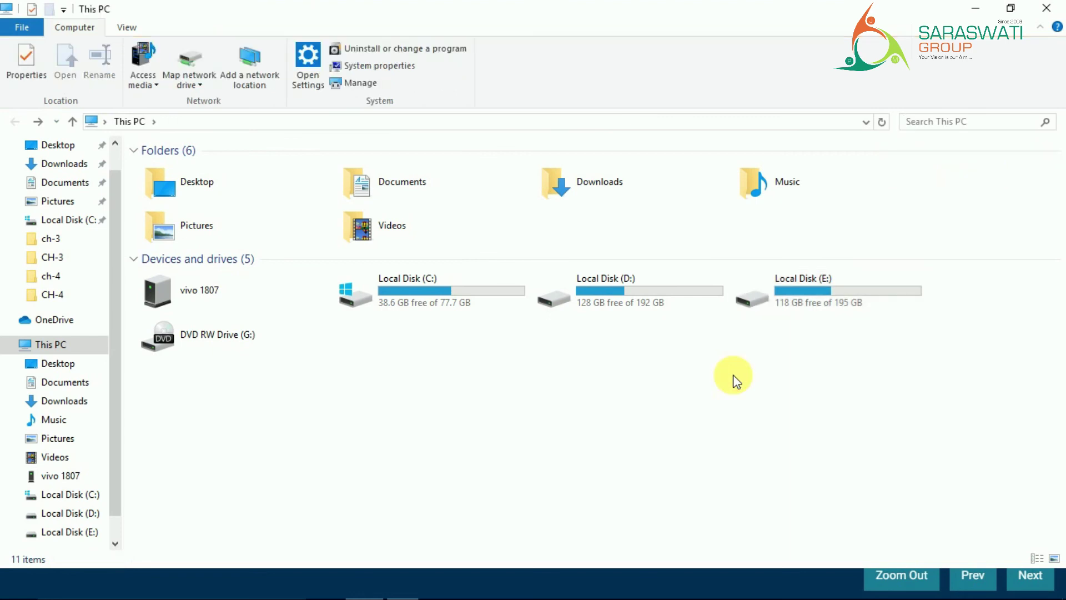
# Consult the e-book's This PC description and show the This PC location in File Explorer
pyautogui.press('alt')
pyautogui.hotkey('alt', 'Tab')
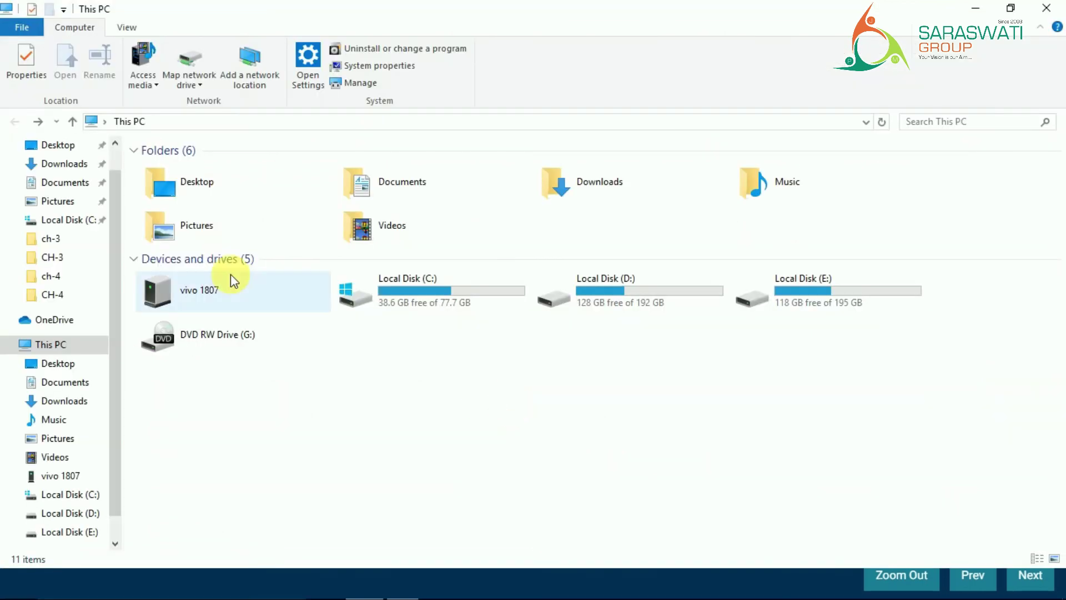
pyautogui.click(131, 121)
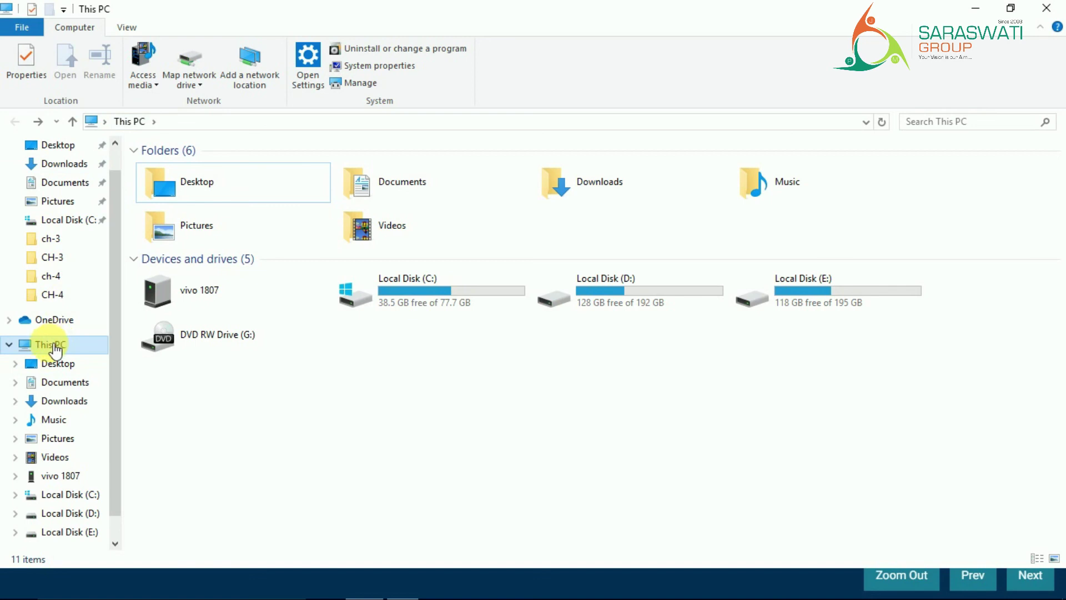
# Collapse Quick access in the navigation pane, and demonstrate collapsing and expanding the This PC tree
pyautogui.moveTo(111, 328); pyautogui.dragTo(111, 255)
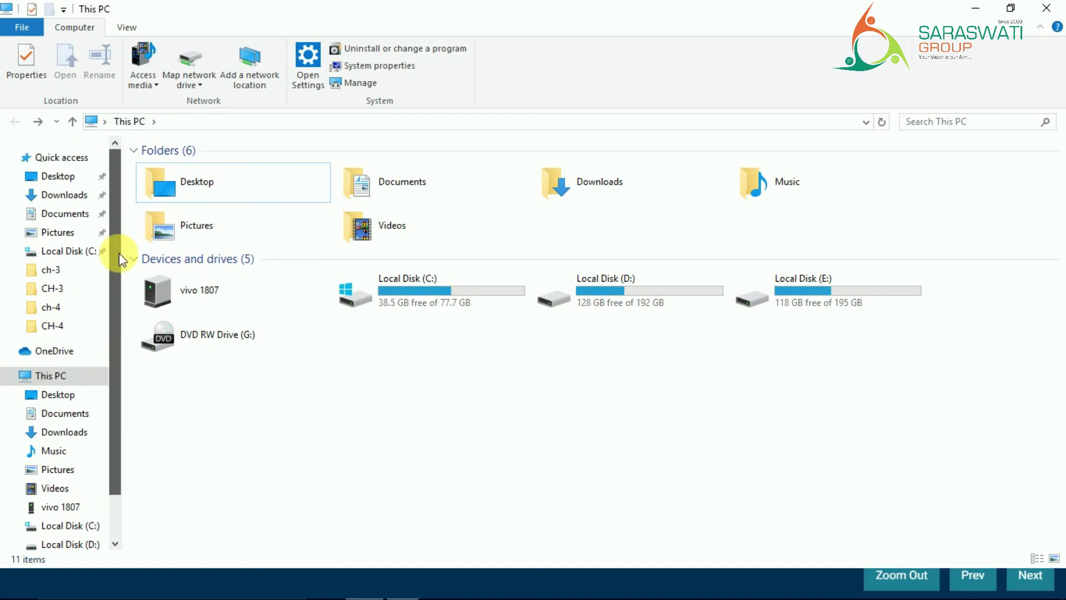
pyautogui.click(9, 158)
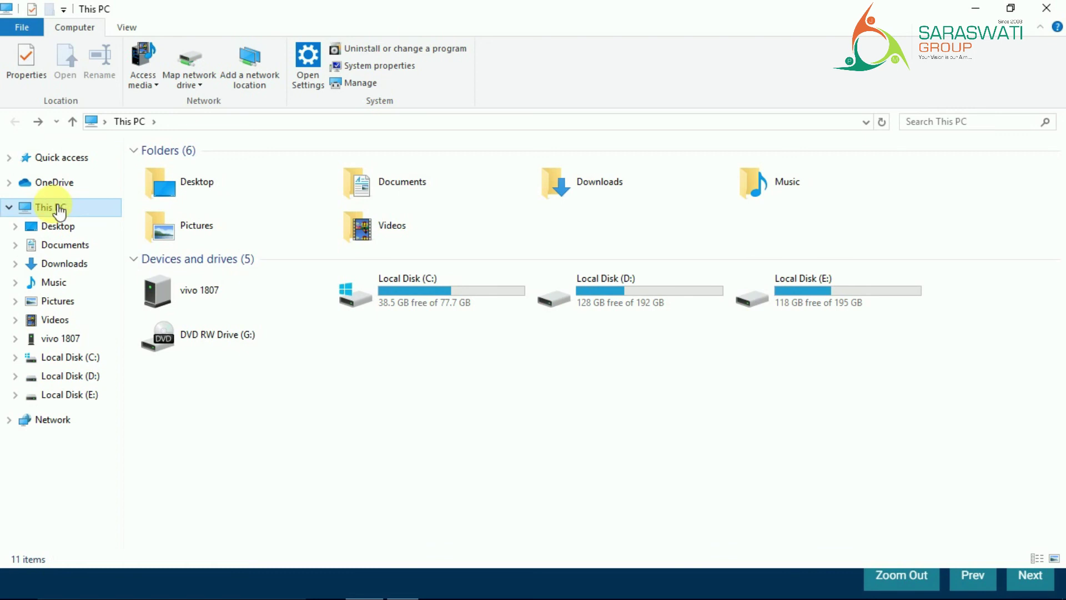
pyautogui.click(10, 209)
pyautogui.click(9, 209)
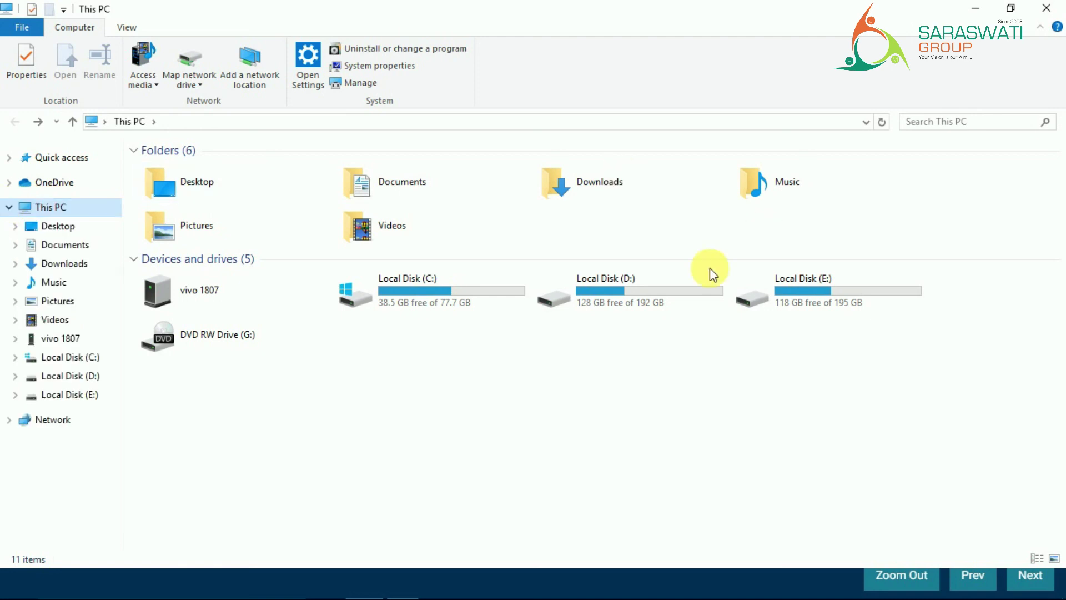
# View the Quick access folders and recent files, and return to This PC
pyautogui.click(21, 158)
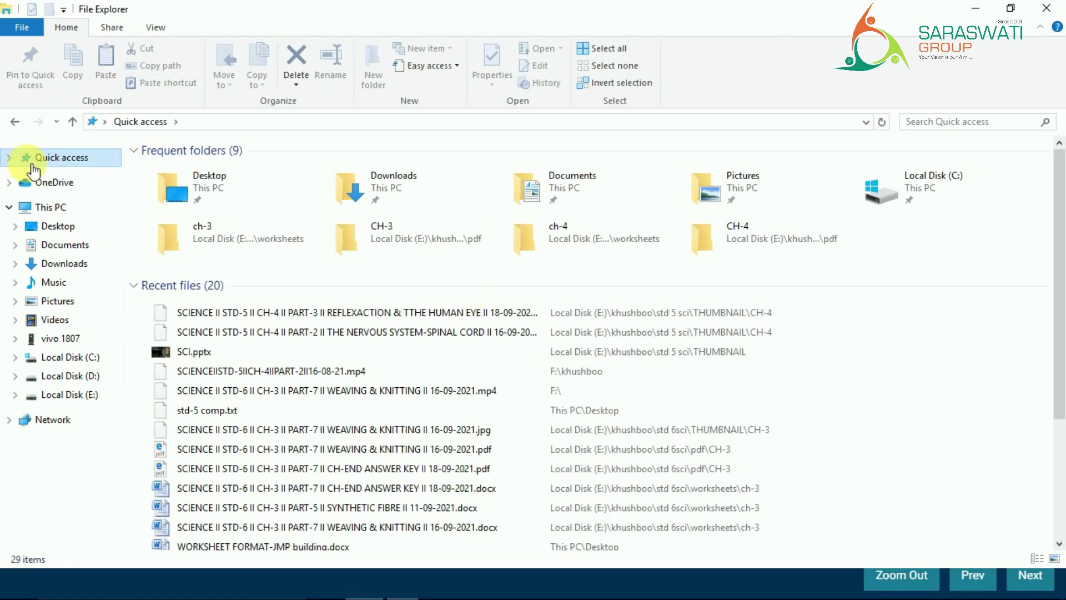
pyautogui.click(51, 210)
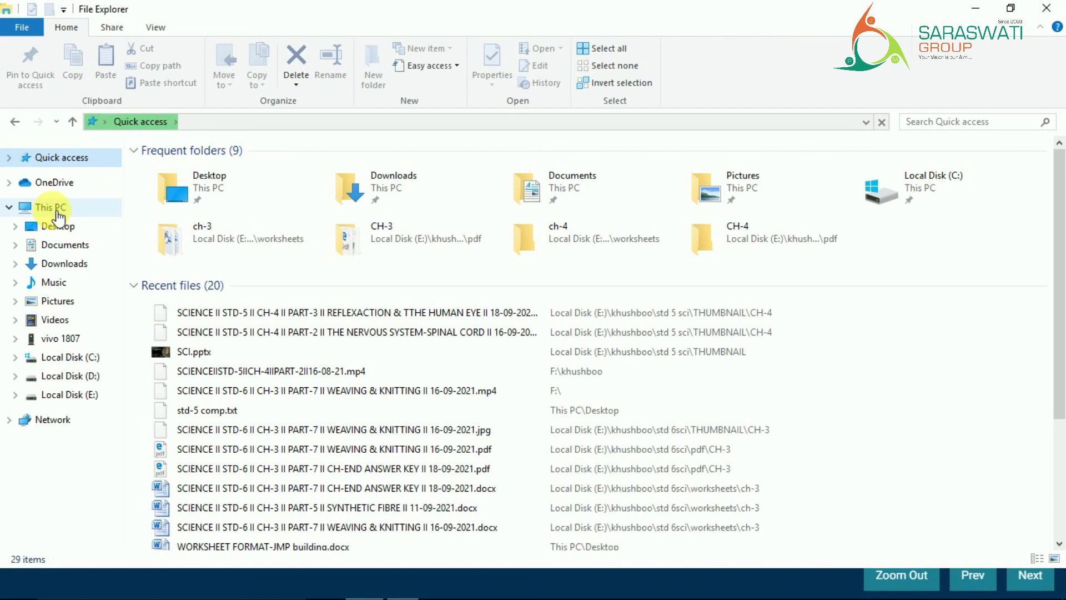